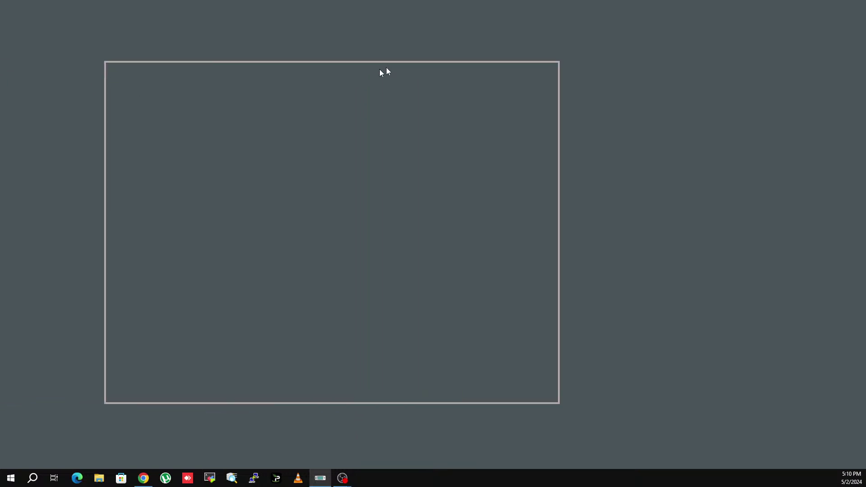
Download the radio's memories through port COM4 with Retevis as vendor and RA79 as model
{"action": "left_click", "coordinate": [434, 52]}
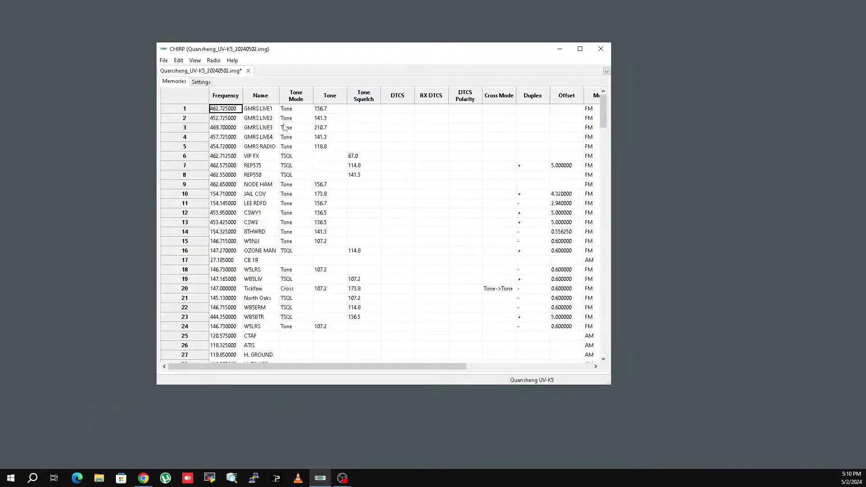
{"action": "left_click", "coordinate": [580, 49]}
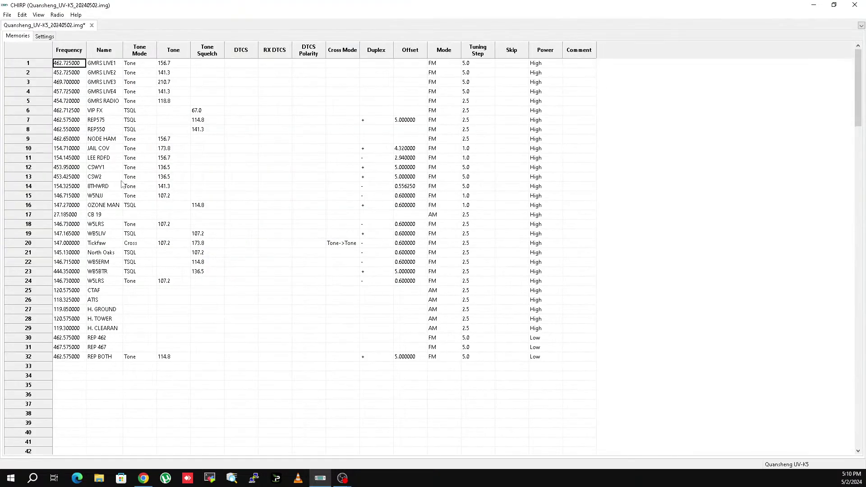
{"action": "left_click", "coordinate": [7, 15]}
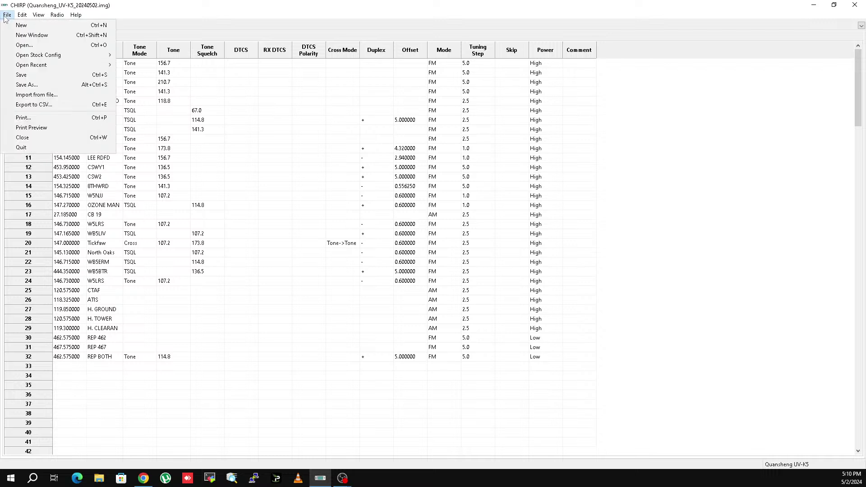
{"action": "mouse_move", "coordinate": [56, 17]}
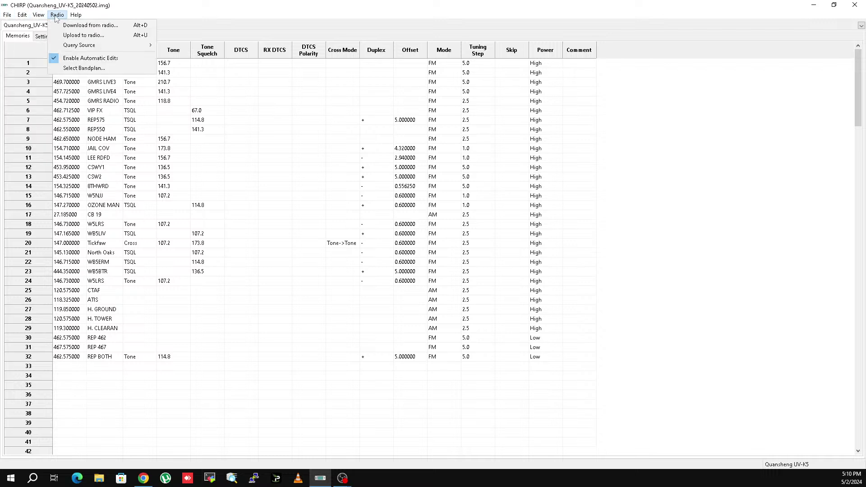
{"action": "left_click", "coordinate": [90, 25]}
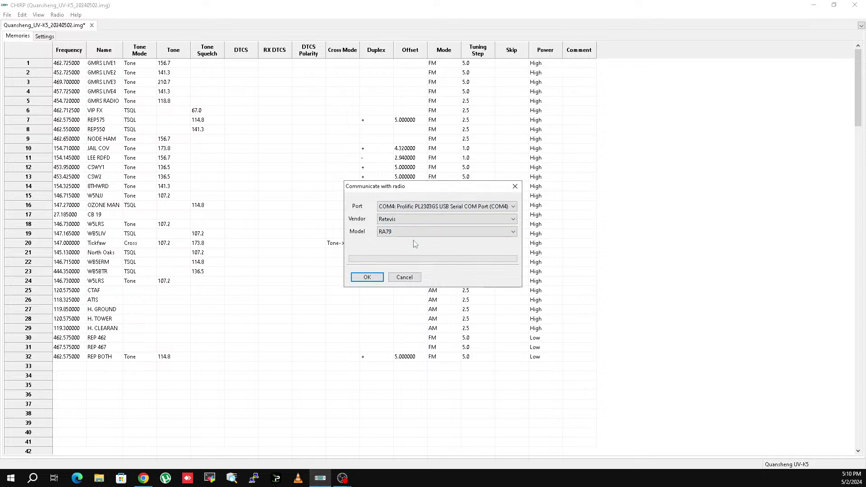
{"action": "left_click", "coordinate": [367, 277]}
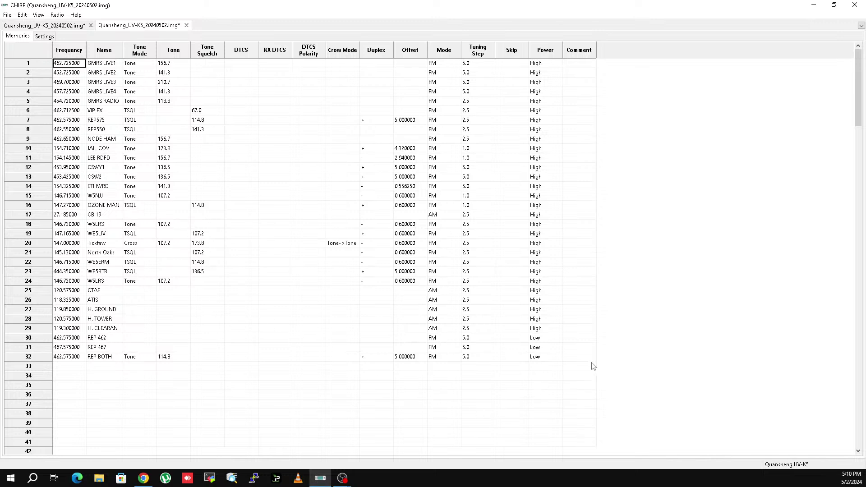
{"action": "left_click", "coordinate": [547, 358]}
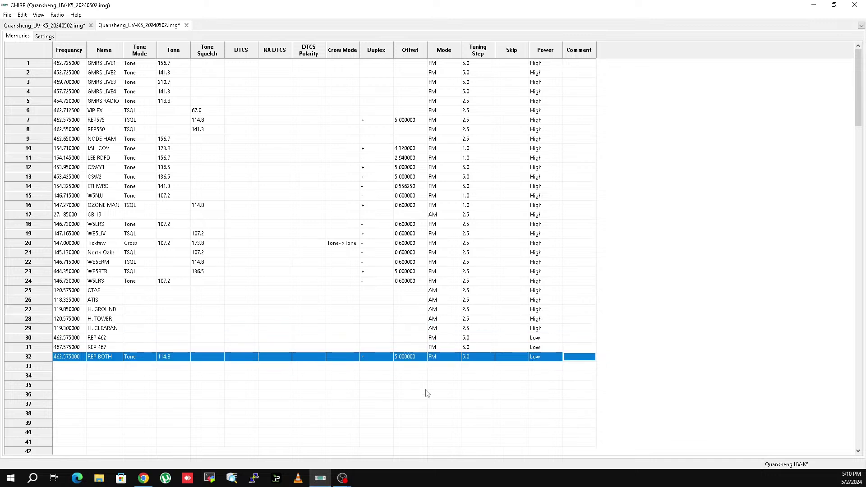
{"action": "left_click_drag", "start_coordinate": [425, 393], "coordinate": [311, 311]}
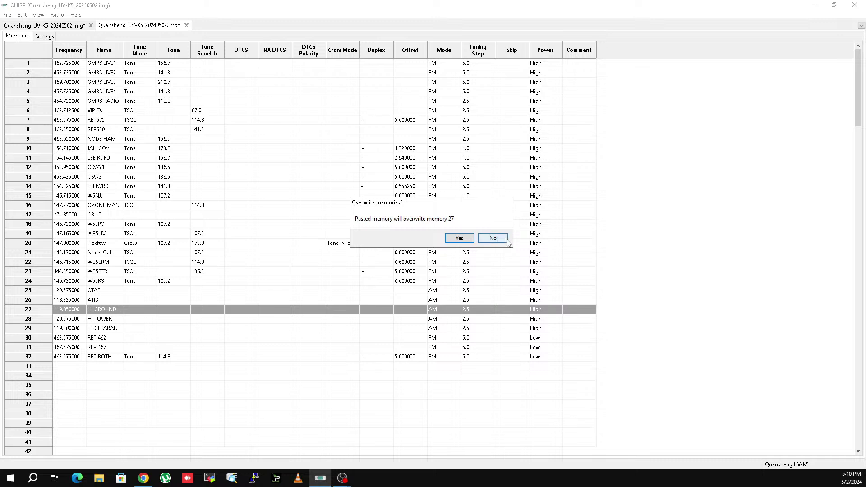
{"action": "left_click", "coordinate": [493, 238]}
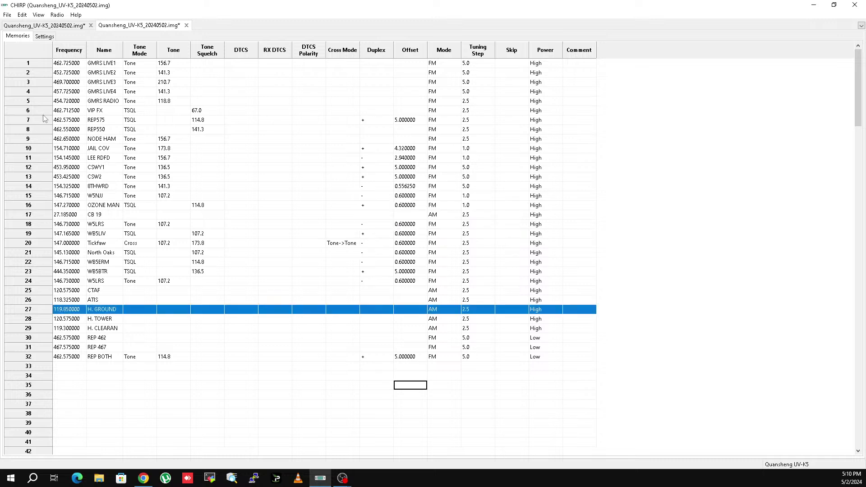
Delete memories 5 through 32 and shift all following memories up
{"action": "left_click", "coordinate": [38, 102]}
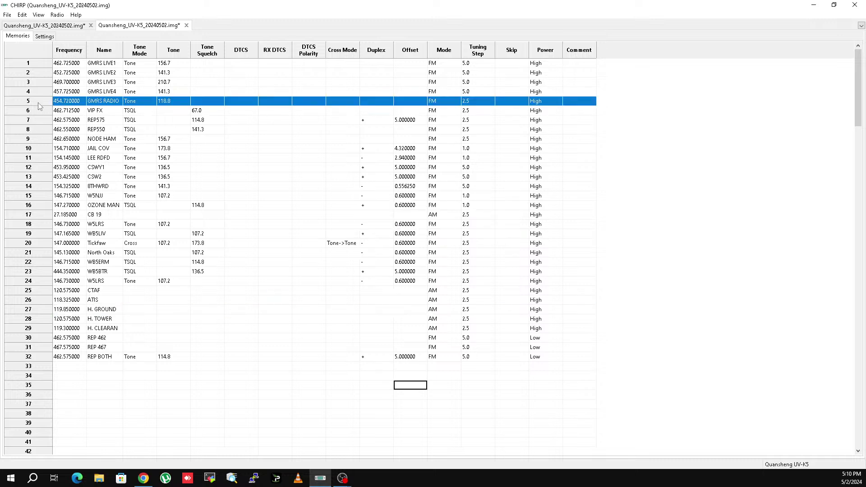
{"action": "left_click_drag", "start_coordinate": [39, 103], "coordinate": [58, 229]}
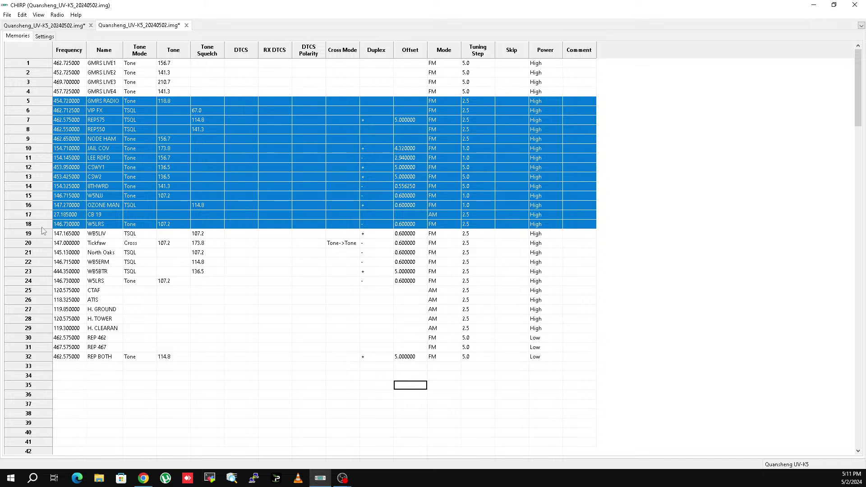
{"action": "left_click_drag", "start_coordinate": [40, 231], "coordinate": [35, 356]}
{"action": "right_click", "coordinate": [89, 298]}
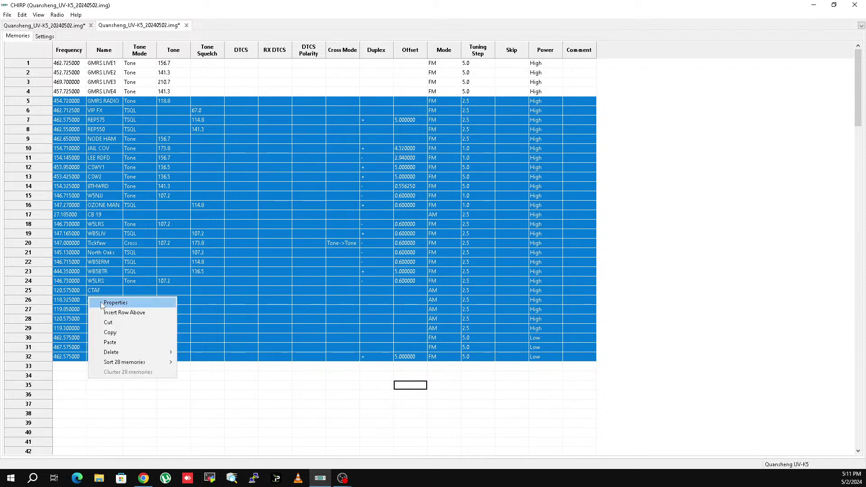
{"action": "mouse_move", "coordinate": [127, 352]}
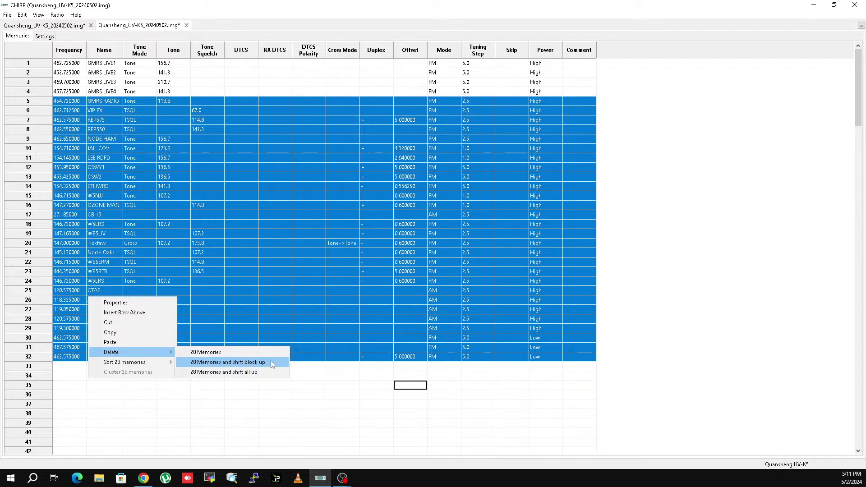
{"action": "left_click", "coordinate": [248, 374]}
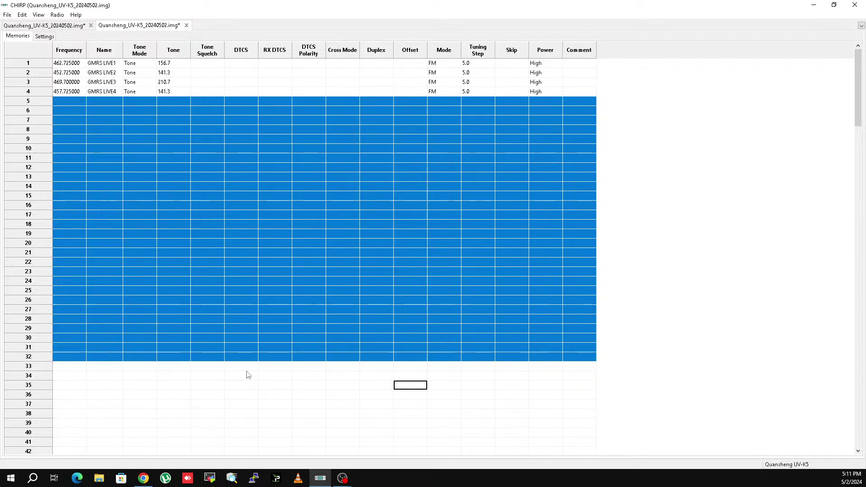
Create a channel in memory 5 with frequency 462.575 and the name MY REPEATE
{"action": "left_click", "coordinate": [188, 85]}
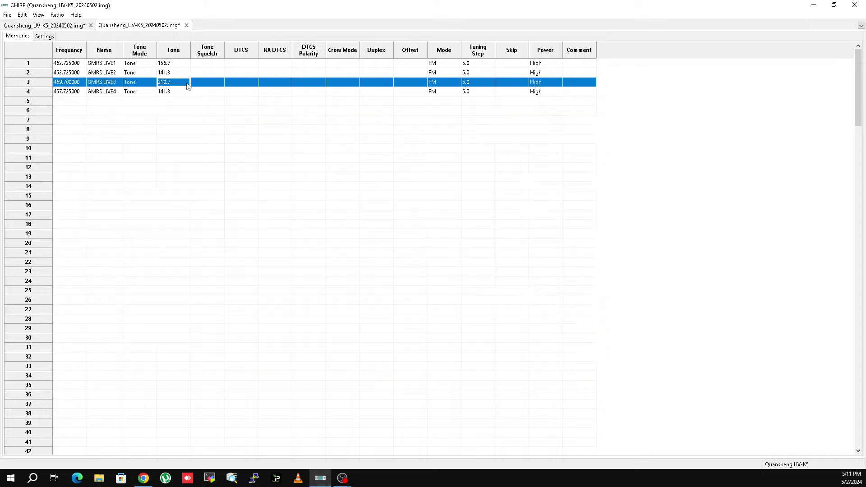
{"action": "left_click", "coordinate": [59, 105]}
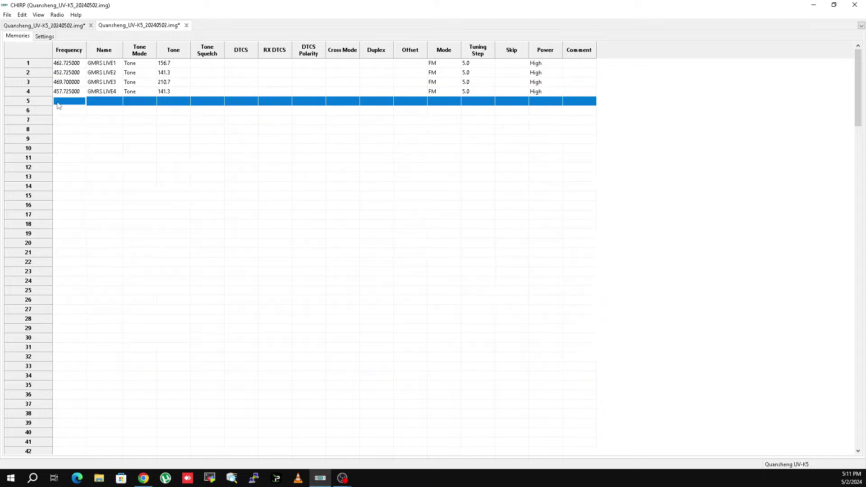
{"action": "left_click", "coordinate": [59, 105]}
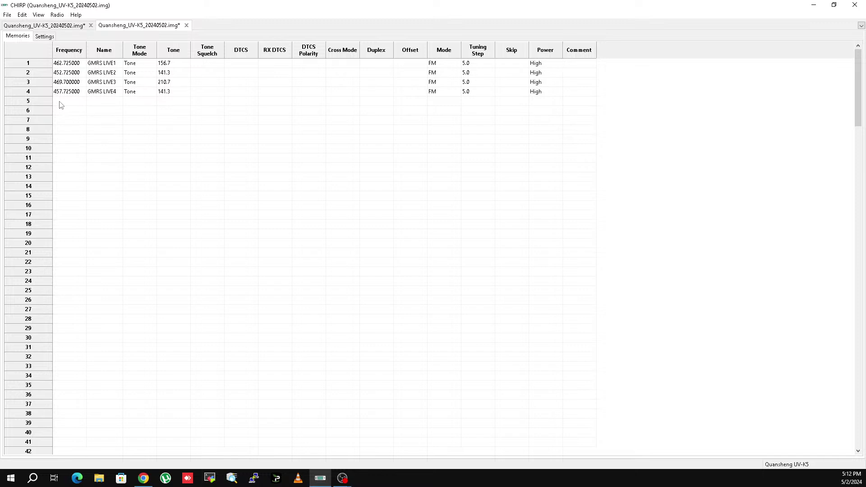
{"action": "type", "text": "462.575"}
{"action": "key", "text": "Return"}
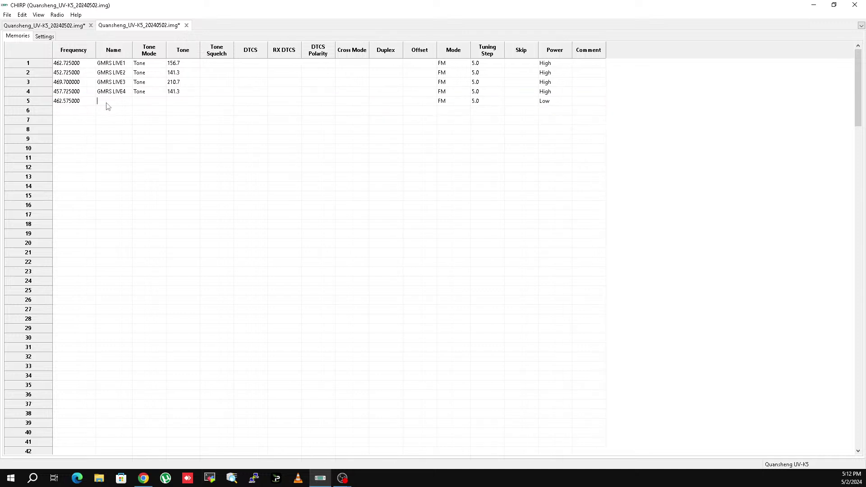
{"action": "left_click", "coordinate": [106, 102]}
{"action": "type", "text": "MY REPEATER"}
Set the tone mode of memory 5 to TSQL
{"action": "left_click", "coordinate": [150, 104]}
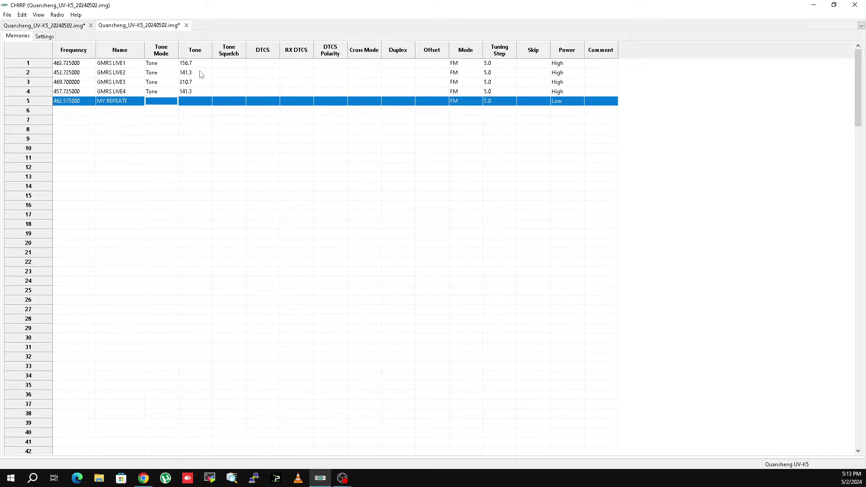
{"action": "left_click", "coordinate": [168, 103]}
{"action": "left_click", "coordinate": [174, 103]}
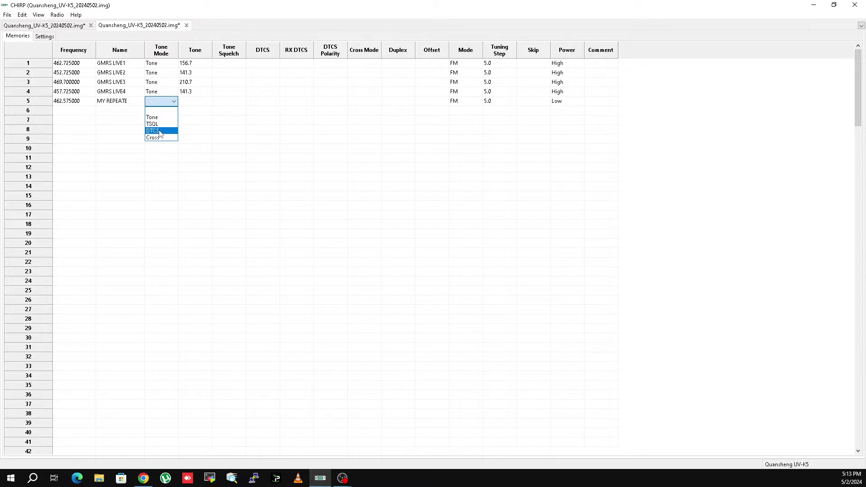
{"action": "left_click", "coordinate": [158, 124]}
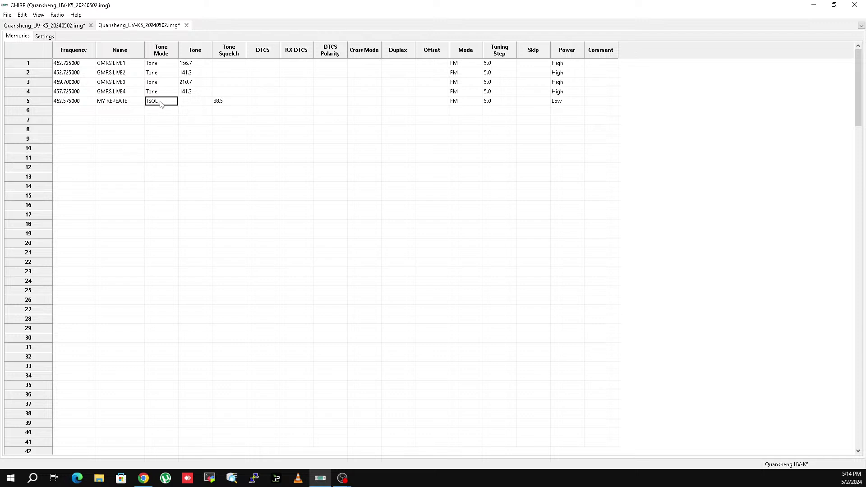
Change the tone mode of memory 5 to DTCS and set its DTCS code to 271
{"action": "left_click", "coordinate": [171, 102]}
{"action": "left_click", "coordinate": [174, 102]}
{"action": "left_click", "coordinate": [157, 131]}
{"action": "left_click", "coordinate": [255, 106]}
{"action": "left_click", "coordinate": [255, 106]}
{"action": "left_click", "coordinate": [276, 102]}
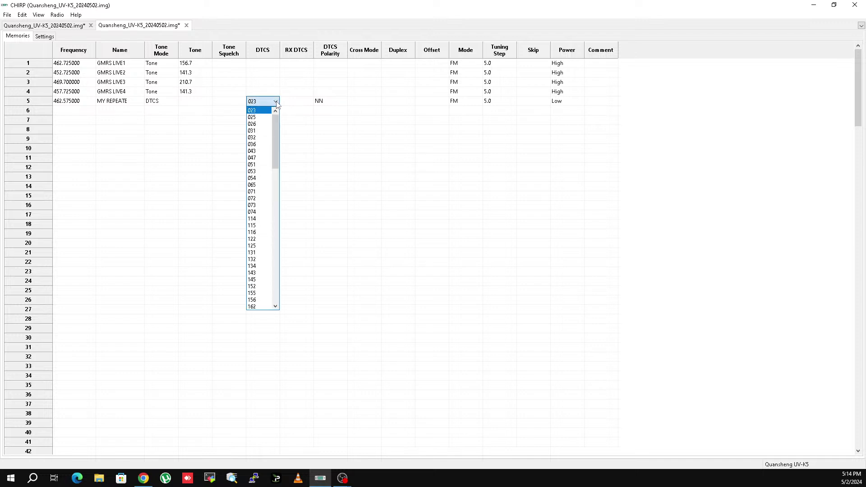
{"action": "left_click_drag", "start_coordinate": [275, 123], "coordinate": [275, 170]}
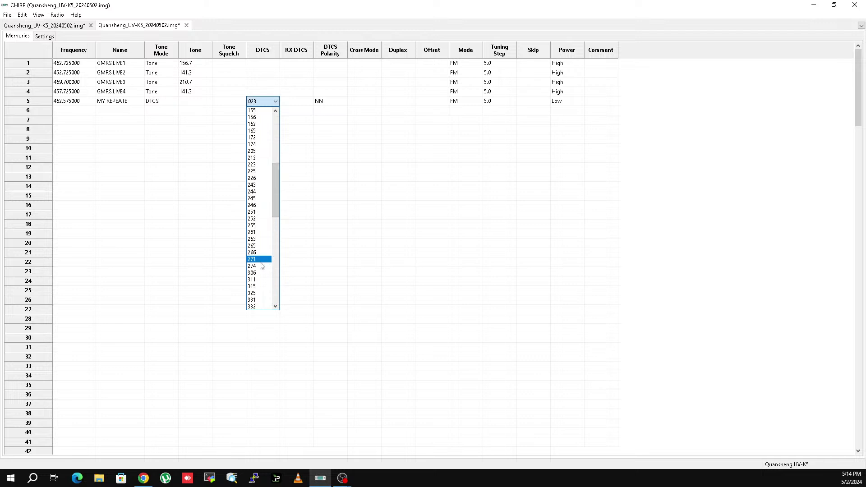
{"action": "scroll", "coordinate": [253, 243], "scroll_direction": "down", "scroll_amount": 1}
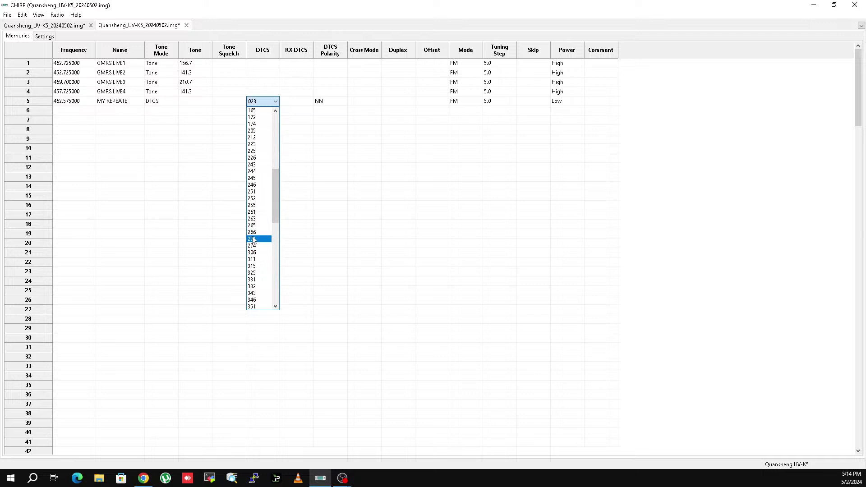
{"action": "left_click", "coordinate": [254, 239]}
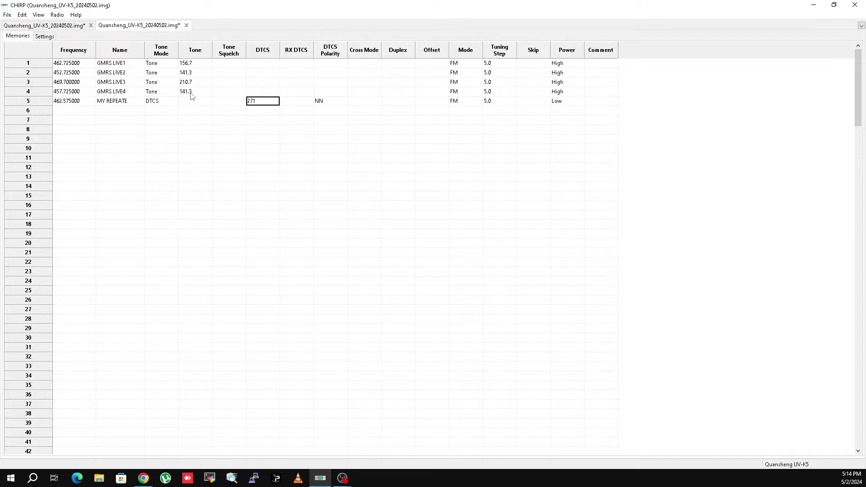
Examine the tone mode options of memory 4 and the DTCS polarity field of memory 5
{"action": "left_click", "coordinate": [171, 95]}
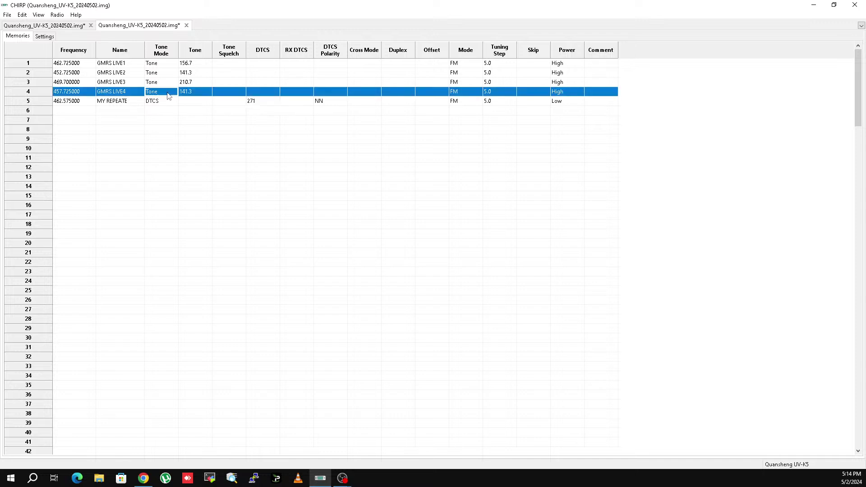
{"action": "left_click", "coordinate": [174, 95]}
{"action": "left_click", "coordinate": [174, 93]}
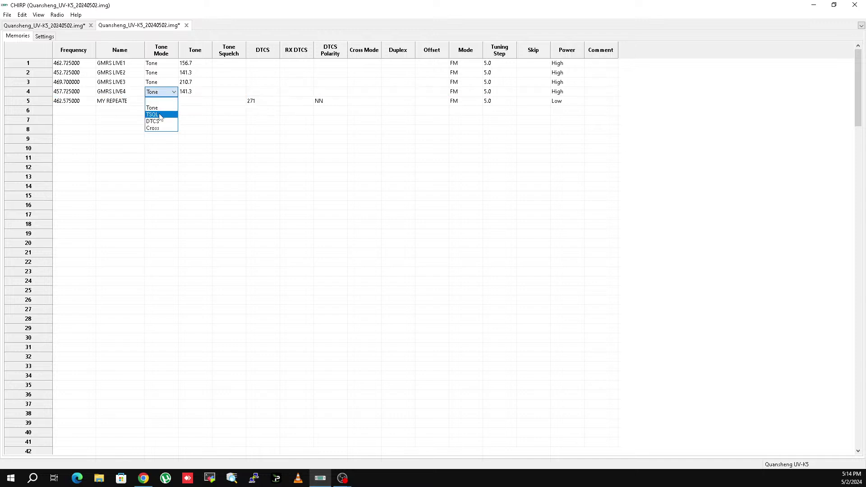
{"action": "left_click", "coordinate": [201, 93]}
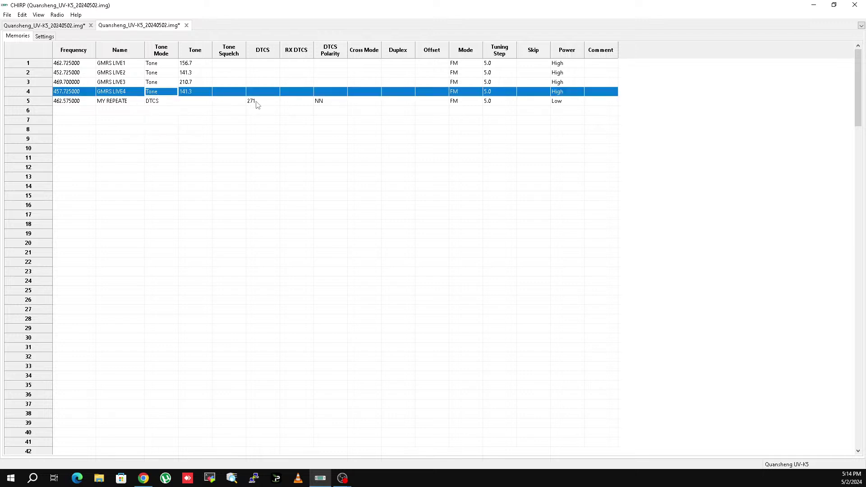
{"action": "left_click", "coordinate": [328, 102]}
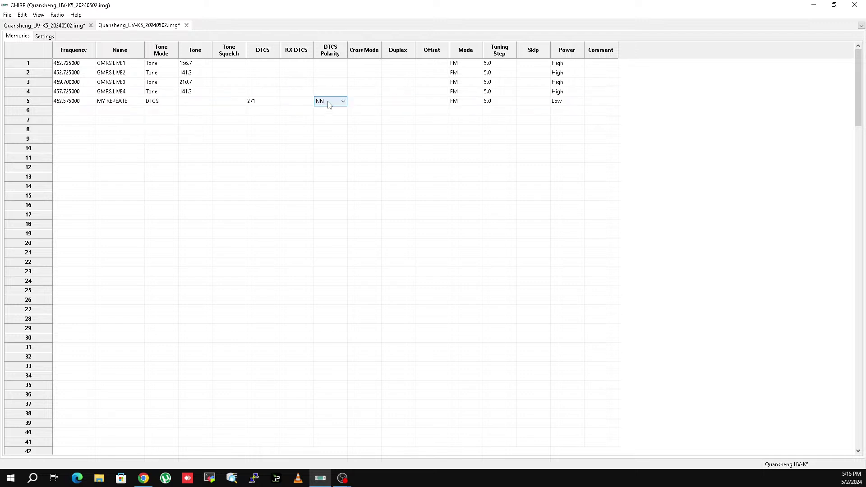
{"action": "left_click", "coordinate": [343, 102]}
{"action": "left_click", "coordinate": [343, 103]}
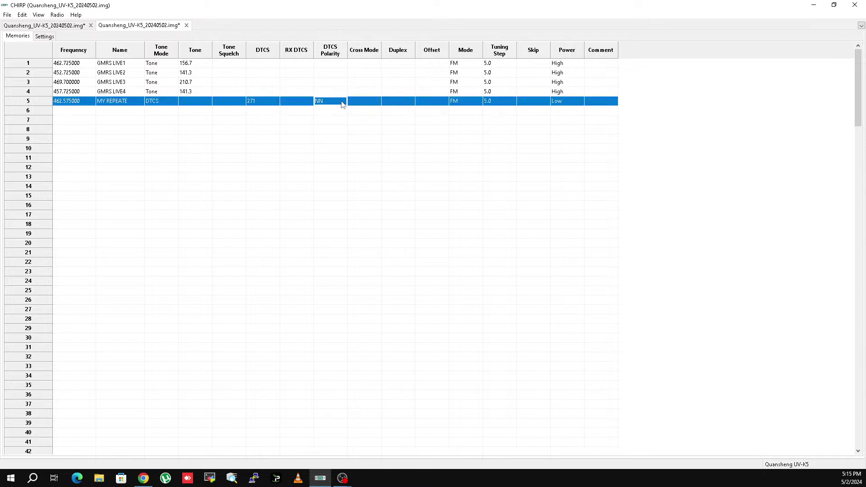
{"action": "left_click", "coordinate": [372, 106]}
{"action": "left_click", "coordinate": [381, 103]}
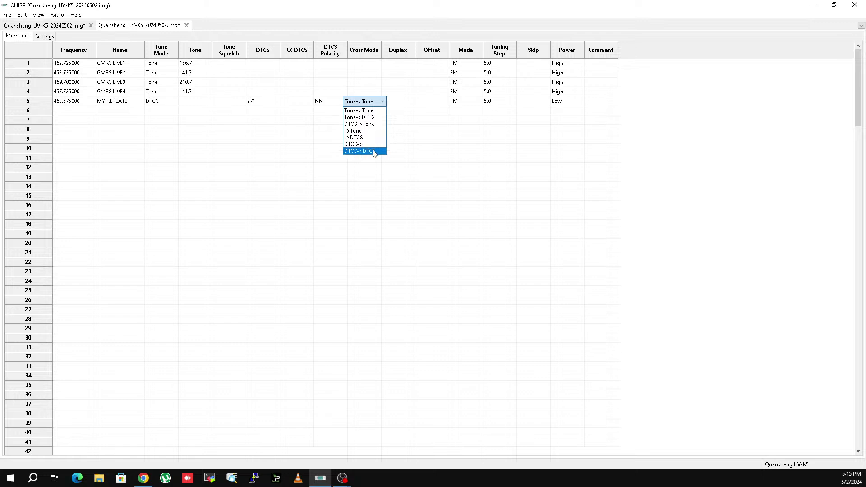
{"action": "left_click", "coordinate": [367, 112]}
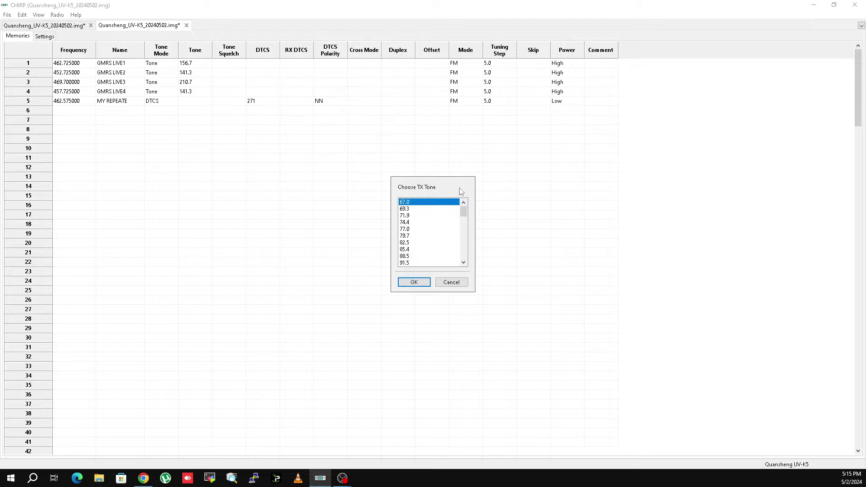
{"action": "left_click", "coordinate": [464, 284]}
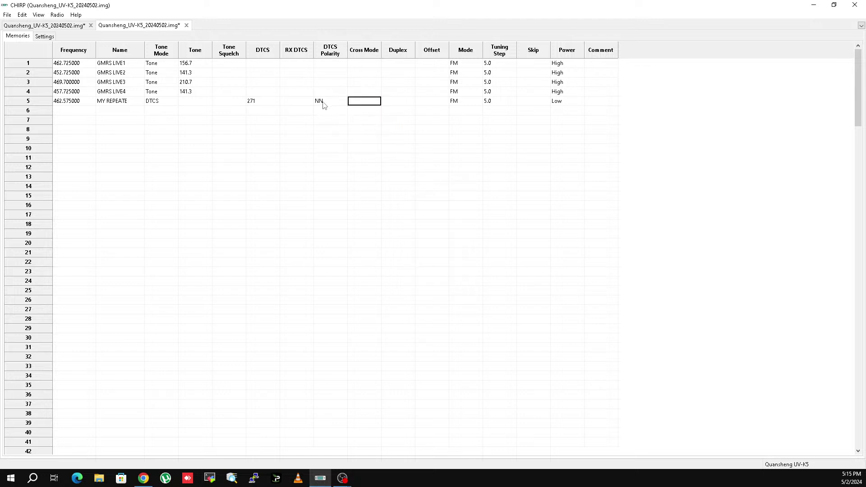
Set the cross mode of memory 5 to DTCS-> with TX DTCS code 271
{"action": "left_click", "coordinate": [362, 101]}
{"action": "left_click", "coordinate": [383, 102]}
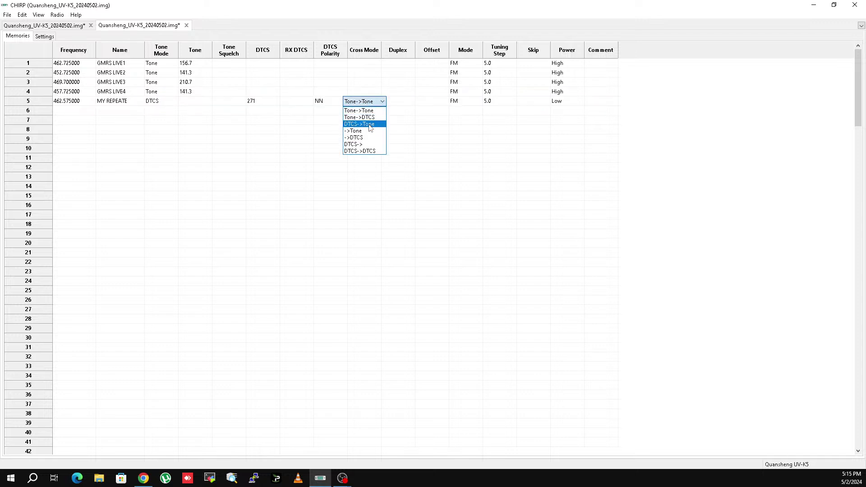
{"action": "left_click", "coordinate": [357, 144]}
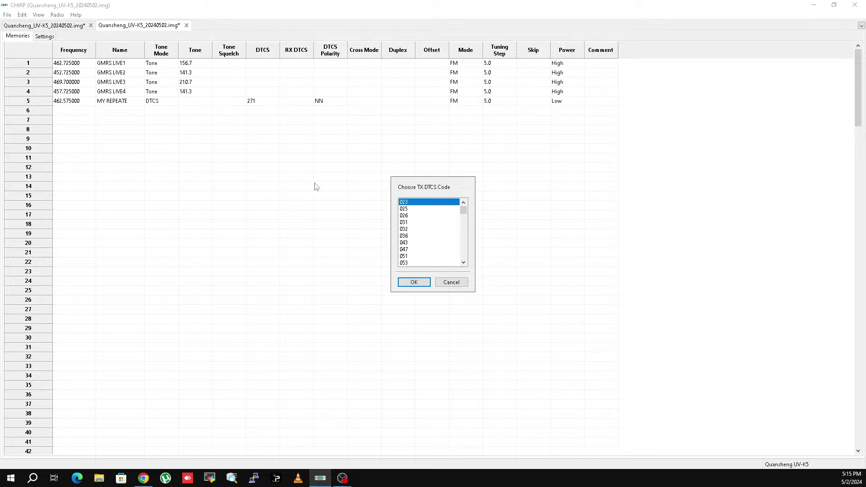
{"action": "scroll", "coordinate": [440, 238], "scroll_direction": "down", "scroll_amount": 2}
{"action": "scroll", "coordinate": [437, 238], "scroll_direction": "down", "scroll_amount": 10}
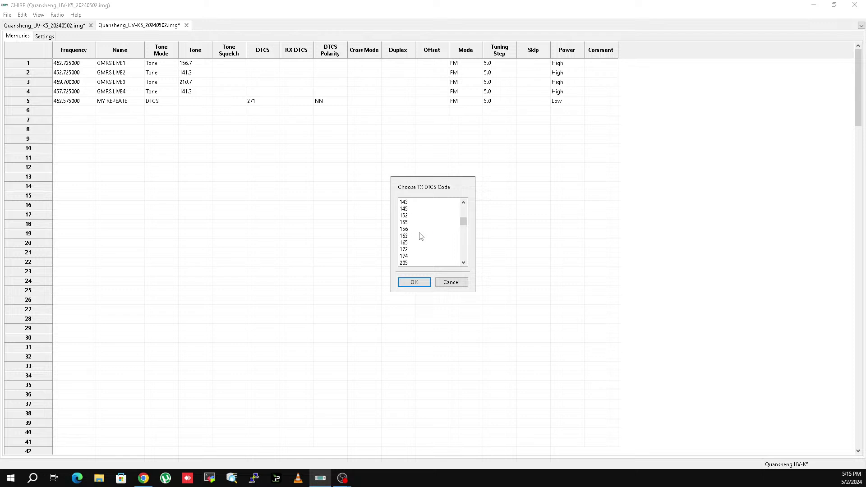
{"action": "scroll", "coordinate": [419, 235], "scroll_direction": "down", "scroll_amount": 2}
{"action": "left_click", "coordinate": [405, 251]}
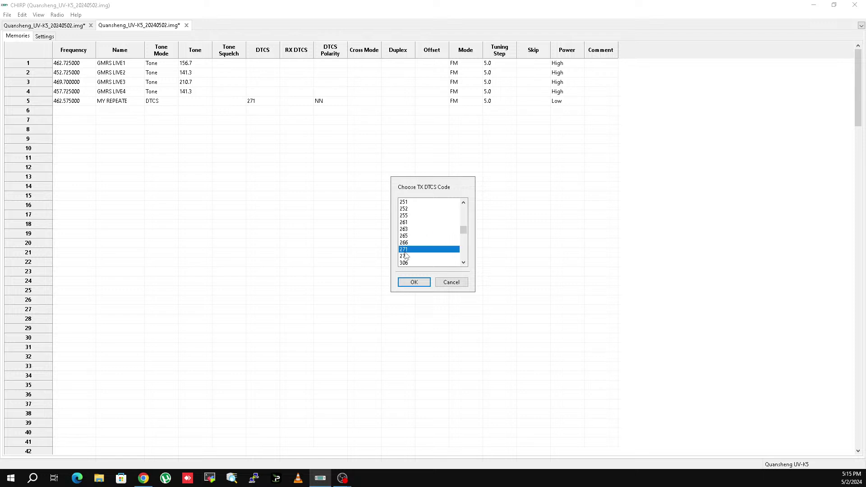
{"action": "left_click", "coordinate": [413, 283]}
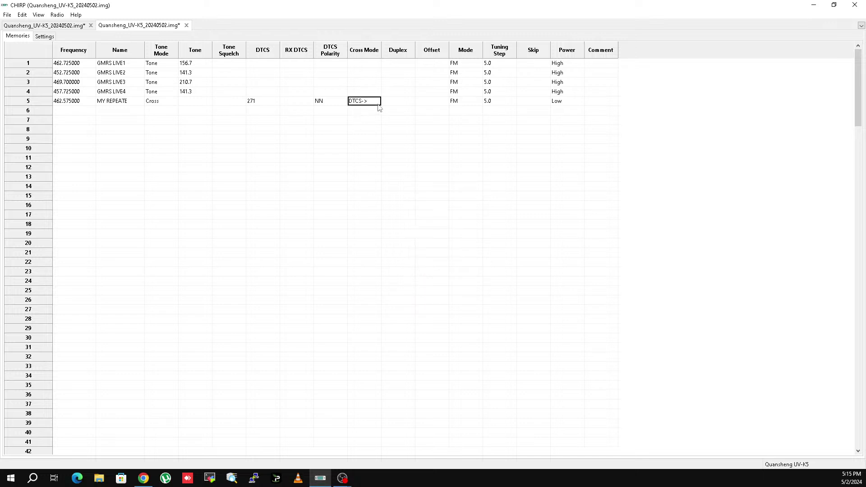
Set the duplex of memory 5 to + with an offset of 5 MHz
{"action": "left_click", "coordinate": [398, 104]}
{"action": "left_click", "coordinate": [400, 106]}
{"action": "left_click", "coordinate": [412, 102]}
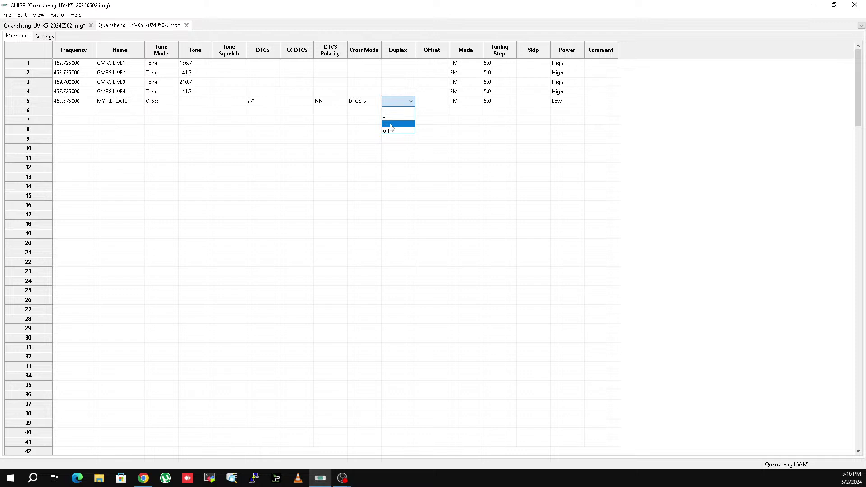
{"action": "left_click", "coordinate": [391, 125]}
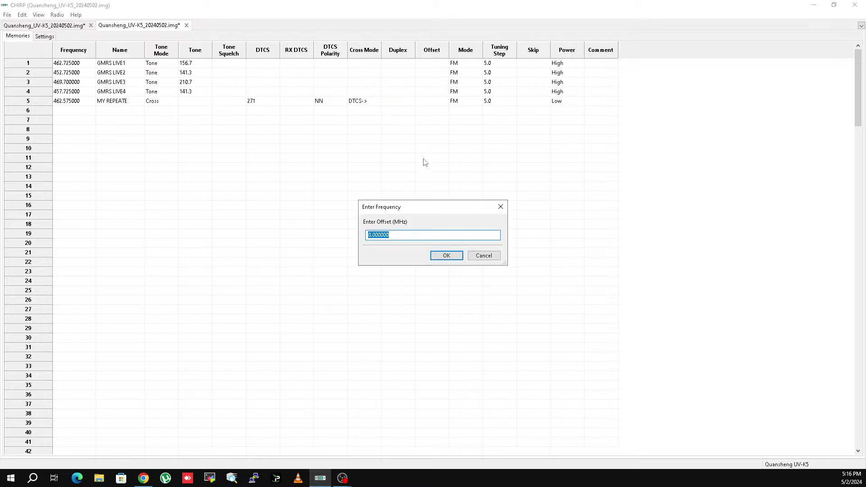
{"action": "left_click", "coordinate": [370, 234]}
{"action": "left_click", "coordinate": [447, 255]}
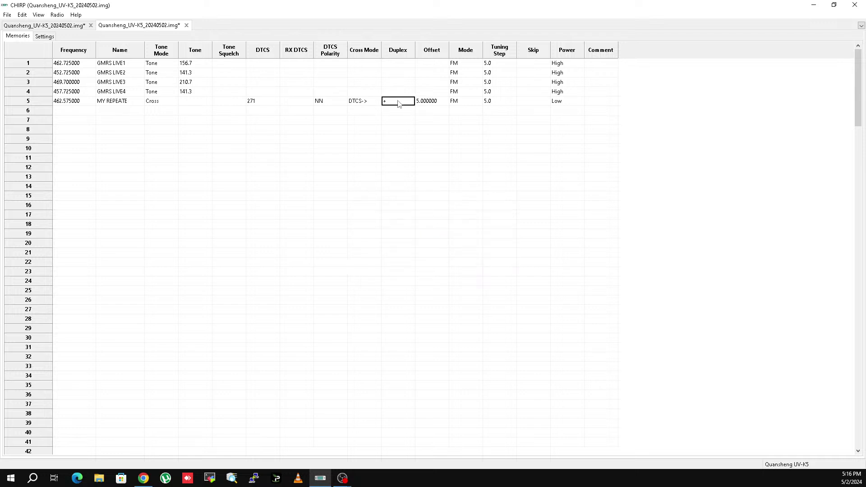
Set the transmit power of memory 5 to High
{"action": "left_click", "coordinate": [463, 103]}
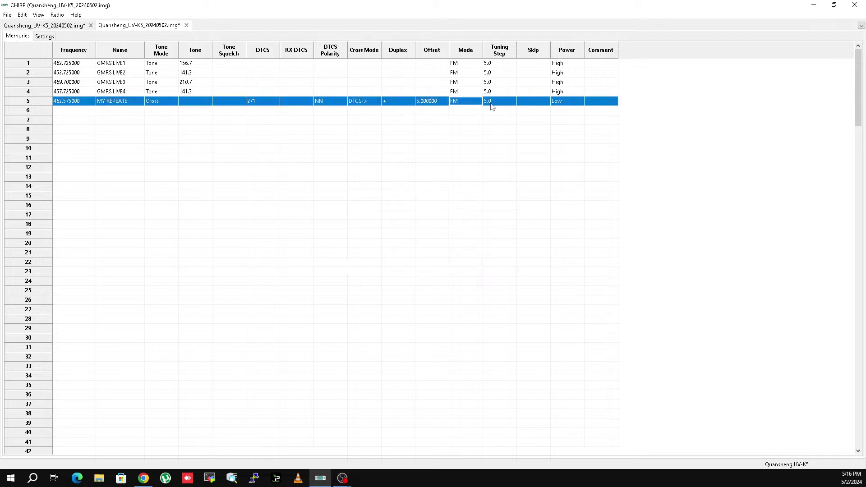
{"action": "left_click", "coordinate": [492, 105]}
{"action": "left_click", "coordinate": [562, 105]}
{"action": "left_click", "coordinate": [562, 106]}
{"action": "left_click", "coordinate": [578, 102]}
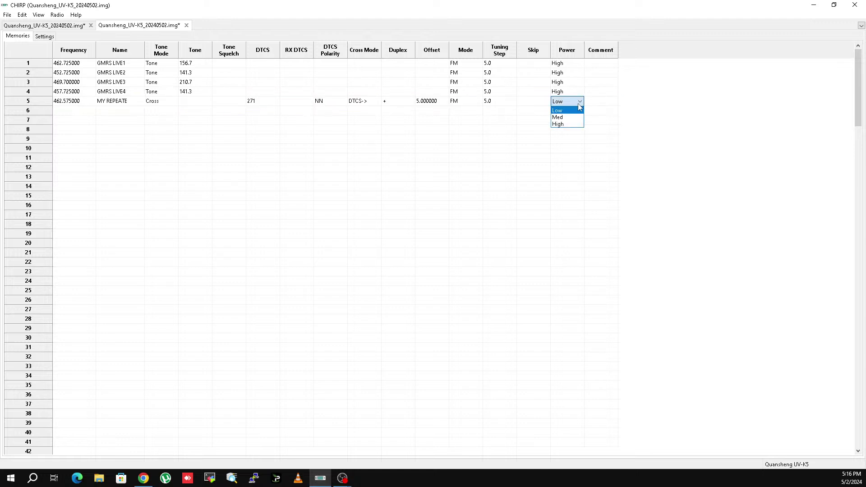
{"action": "left_click", "coordinate": [560, 124]}
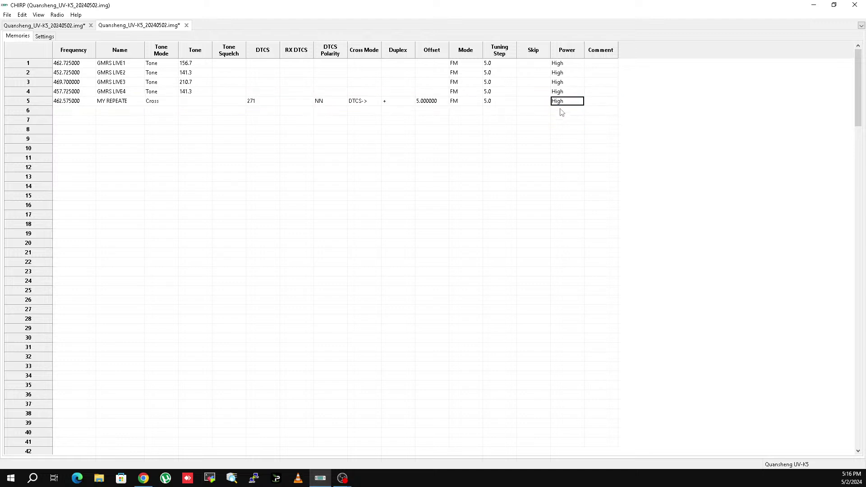
Set the tuning step of memory 5 to 25.0 and choose FM as its mode
{"action": "left_click", "coordinate": [534, 101]}
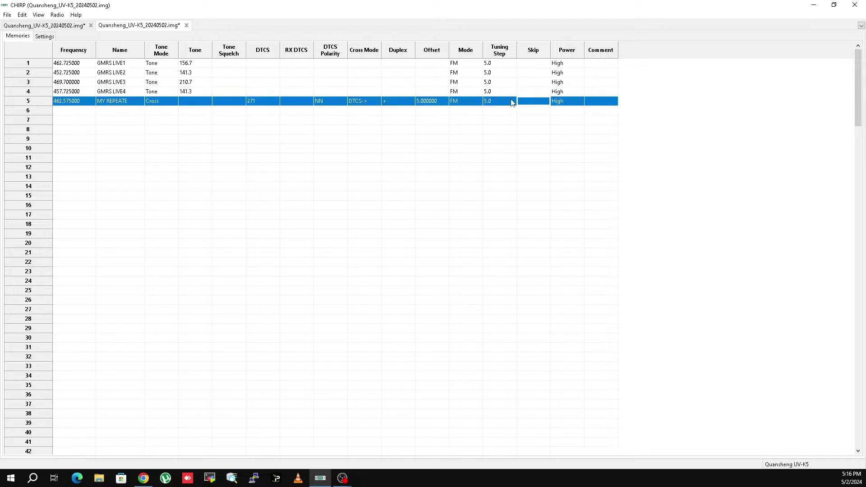
{"action": "left_click", "coordinate": [510, 105]}
{"action": "left_click", "coordinate": [512, 103]}
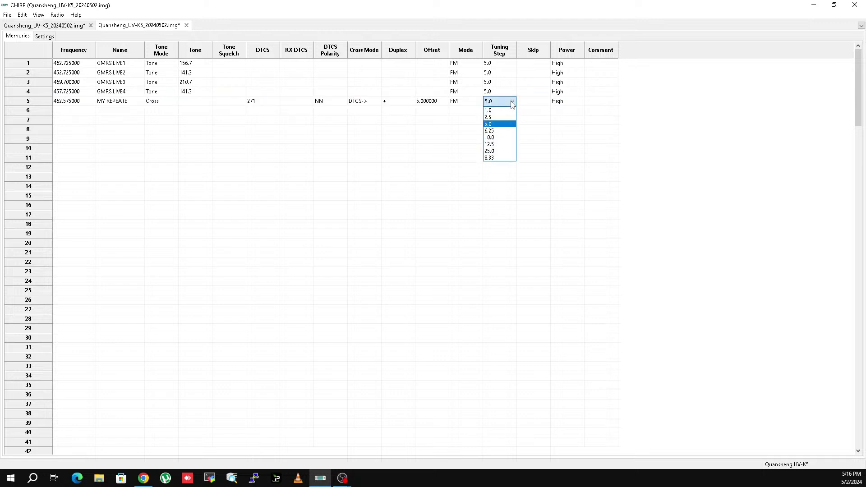
{"action": "left_click", "coordinate": [491, 151]}
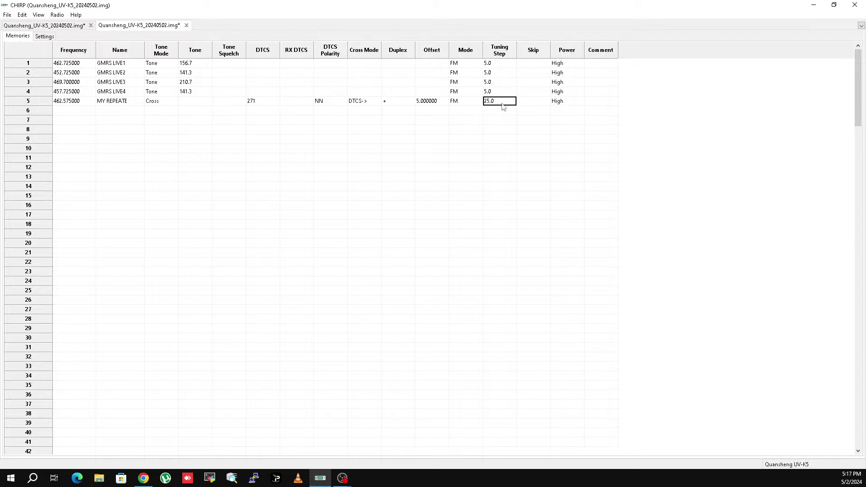
{"action": "left_click", "coordinate": [469, 104]}
{"action": "left_click", "coordinate": [470, 104]}
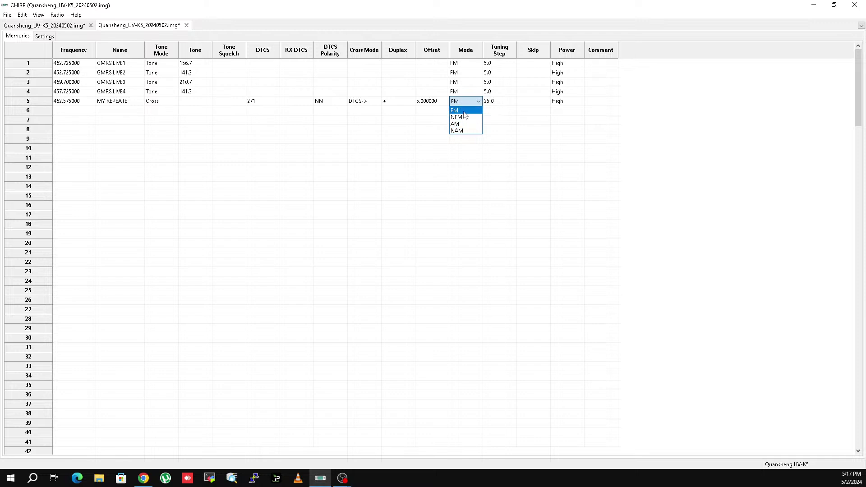
{"action": "left_click", "coordinate": [457, 111]}
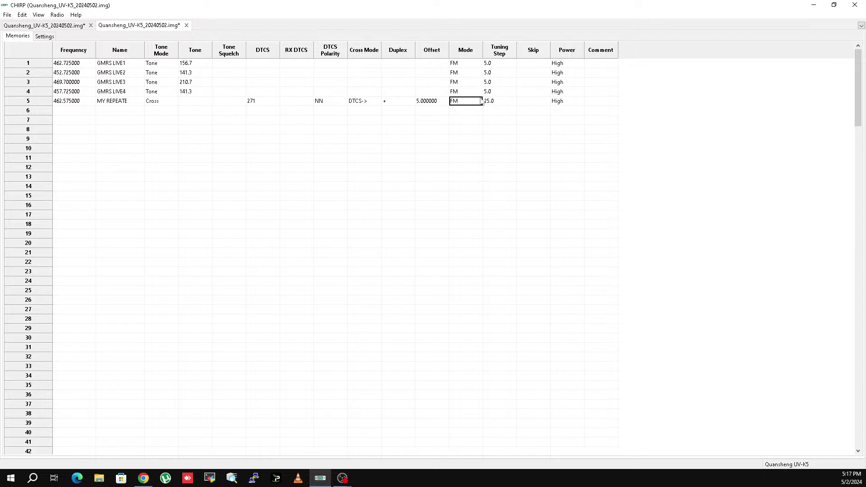
Set the tuning step of memories 4 and 3 to 25.0
{"action": "left_click", "coordinate": [499, 92]}
{"action": "left_click", "coordinate": [499, 93]}
{"action": "left_click", "coordinate": [500, 92]}
{"action": "left_click", "coordinate": [493, 142]}
{"action": "left_click", "coordinate": [510, 85]}
{"action": "left_click", "coordinate": [514, 86]}
{"action": "left_click", "coordinate": [512, 83]}
{"action": "left_click", "coordinate": [497, 132]}
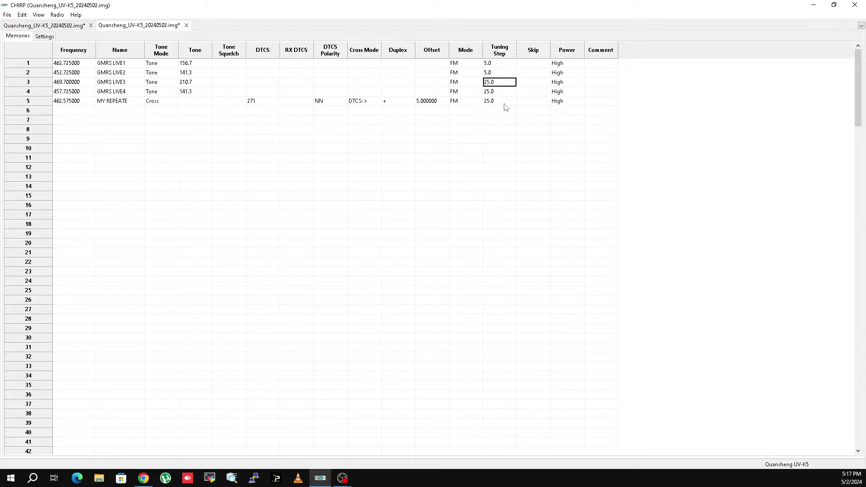
Set the tuning step of memories 2 and 1 to 25.0
{"action": "left_click", "coordinate": [510, 74]}
{"action": "left_click", "coordinate": [515, 74]}
{"action": "left_click", "coordinate": [516, 75]}
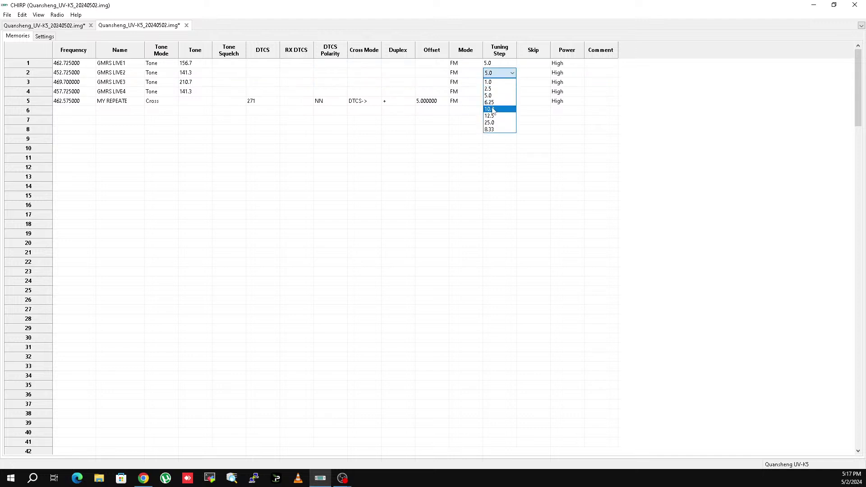
{"action": "left_click", "coordinate": [494, 125]}
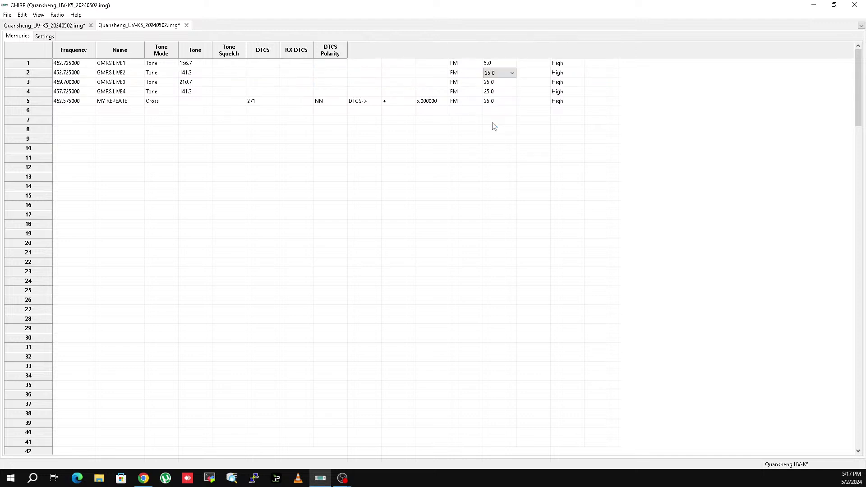
{"action": "left_click", "coordinate": [511, 65]}
{"action": "left_click", "coordinate": [513, 65]}
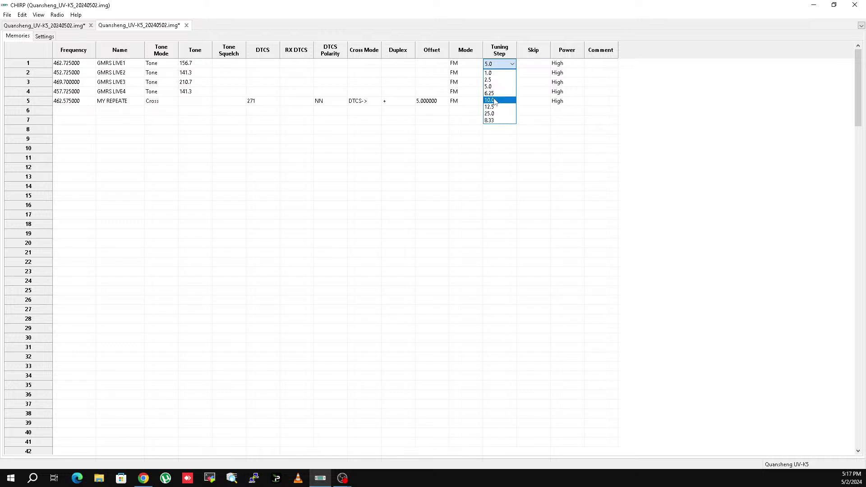
{"action": "left_click", "coordinate": [494, 114]}
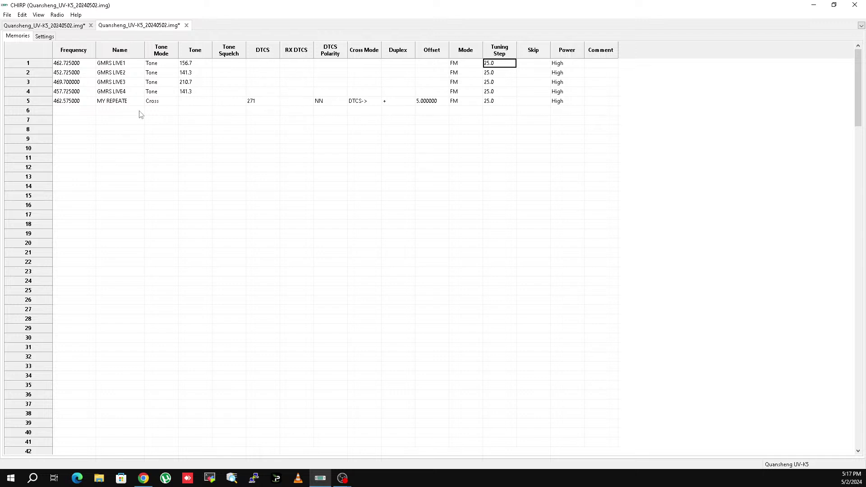
Create a channel in memory 6 with frequency 462.625
{"action": "left_click", "coordinate": [75, 114]}
{"action": "left_click", "coordinate": [66, 114]}
{"action": "type", "text": "L"}
Rename memory 5 as SKYBK RPT and name memory 6 LaCombe
{"action": "left_click", "coordinate": [121, 102]}
{"action": "left_click", "coordinate": [121, 103]}
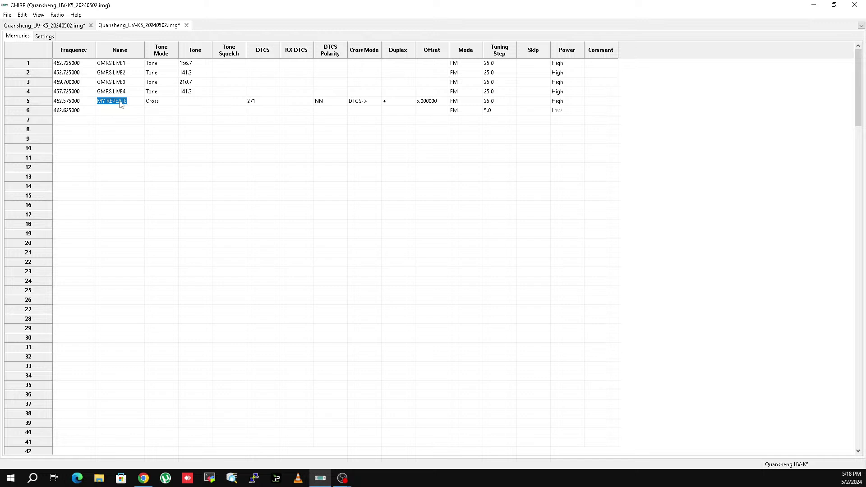
{"action": "type", "text": "SKYBK"}
{"action": "left_click", "coordinate": [104, 113]}
{"action": "left_click", "coordinate": [104, 114]}
Set the tone mode of memory 6 to TSQL
{"action": "left_click", "coordinate": [158, 112]}
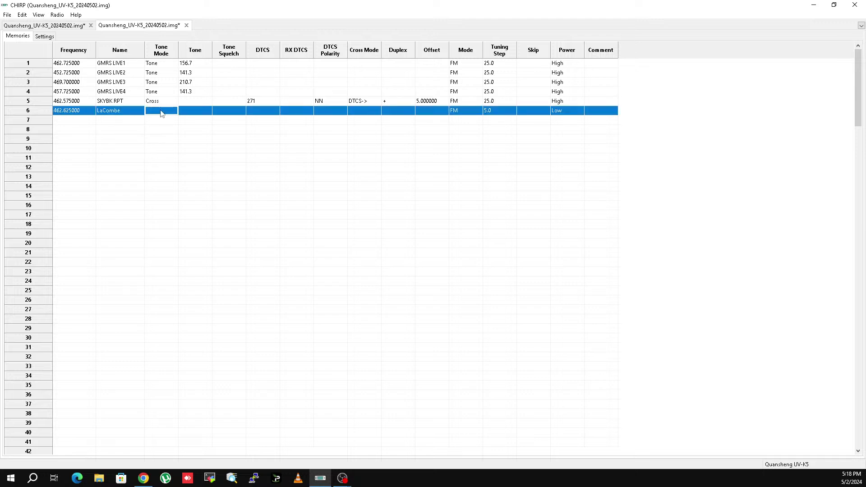
{"action": "left_click", "coordinate": [168, 113]}
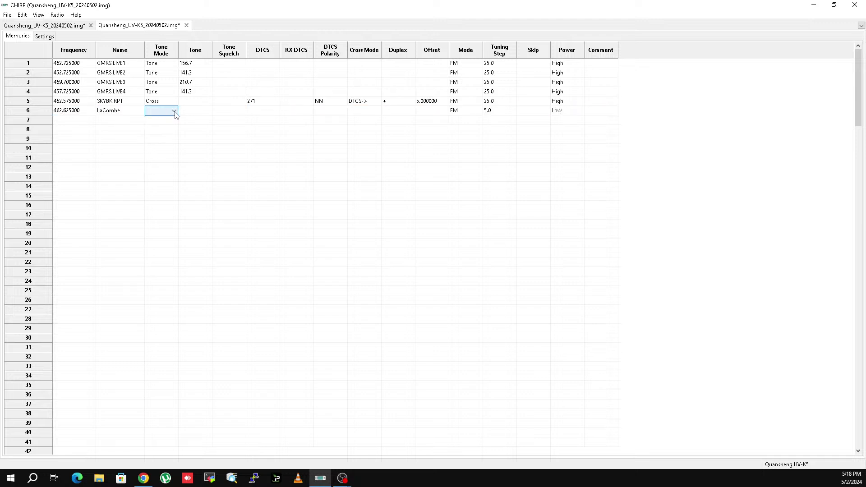
{"action": "left_click", "coordinate": [174, 111]}
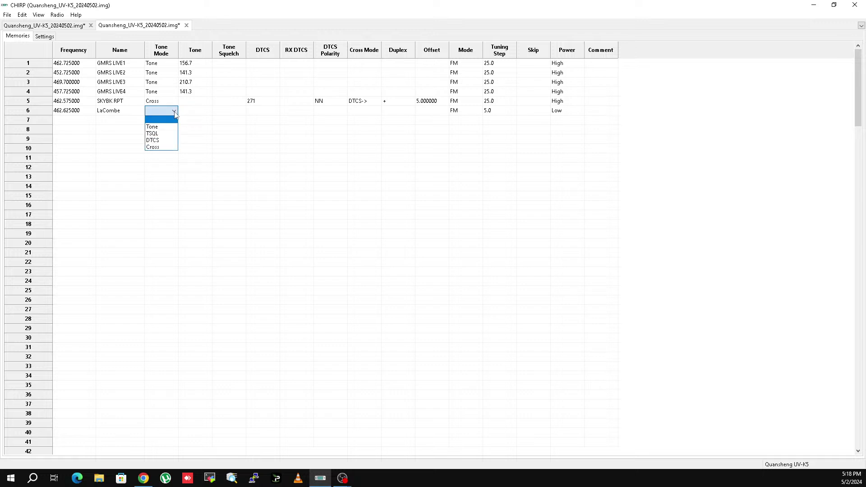
{"action": "left_click", "coordinate": [158, 134]}
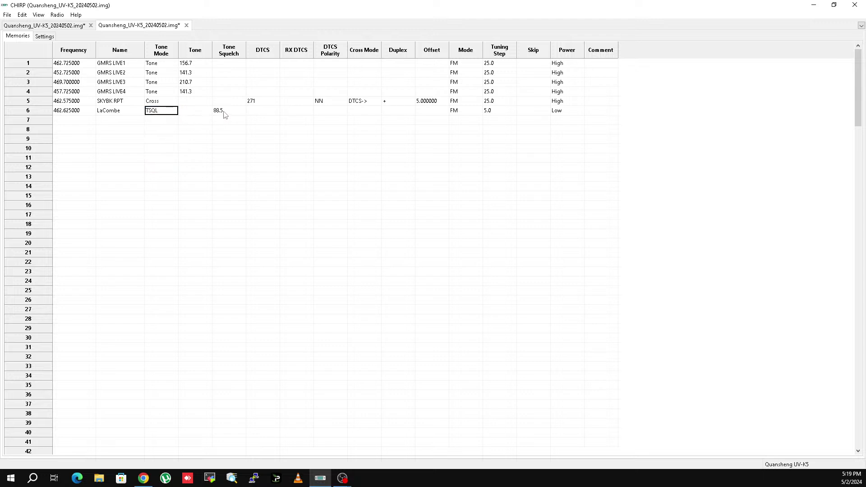
Change the tone mode of memory 1 to TSQL
{"action": "left_click", "coordinate": [160, 64]}
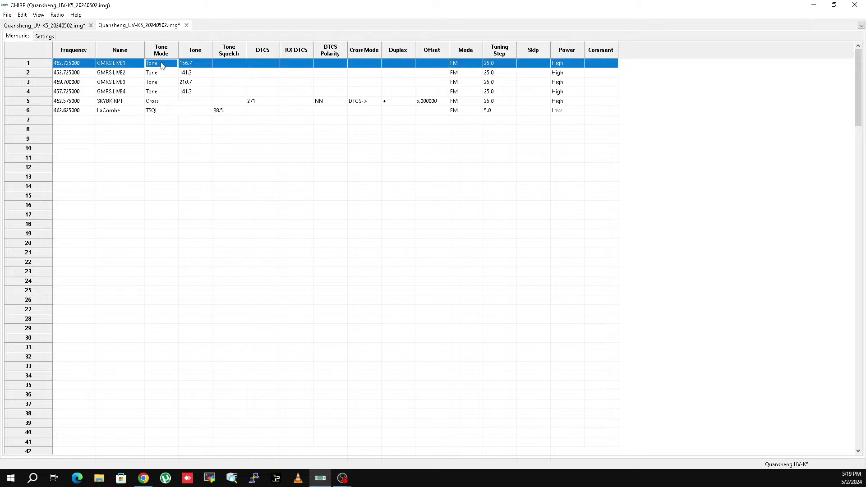
{"action": "left_click", "coordinate": [175, 65]}
{"action": "left_click", "coordinate": [174, 66]}
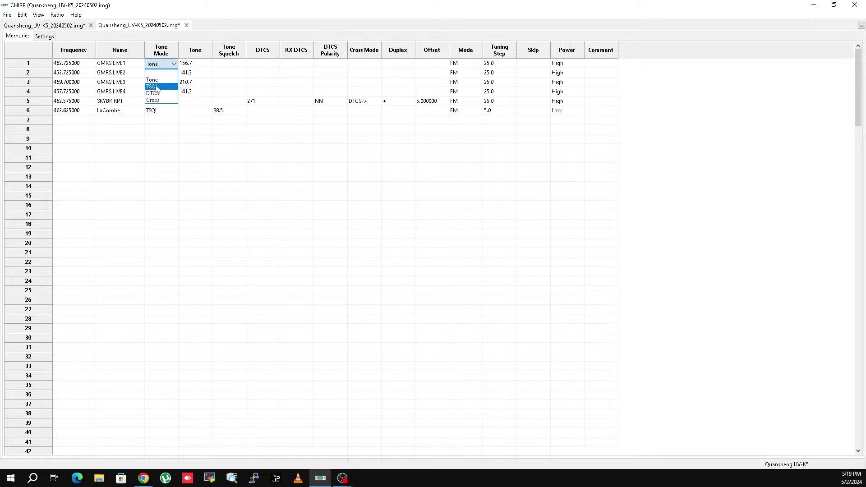
{"action": "left_click", "coordinate": [171, 77]}
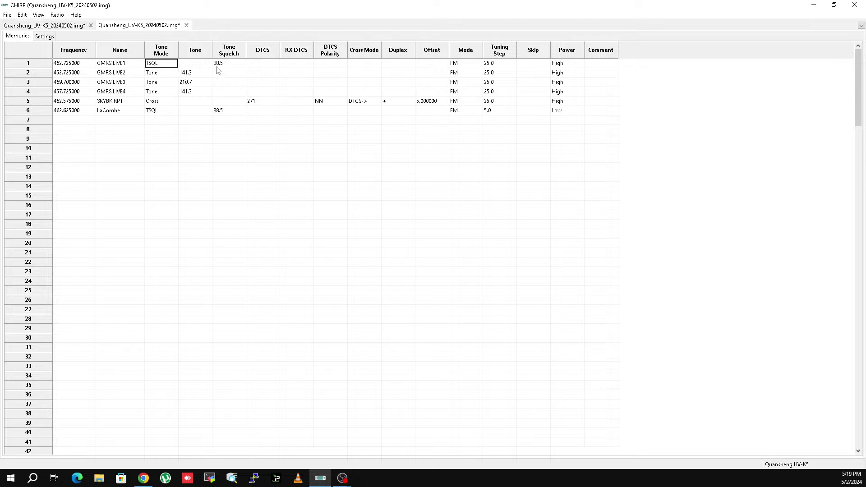
Change the tone mode of memory 2 to TSQL and set its tone squelch to 141.3
{"action": "left_click", "coordinate": [165, 73]}
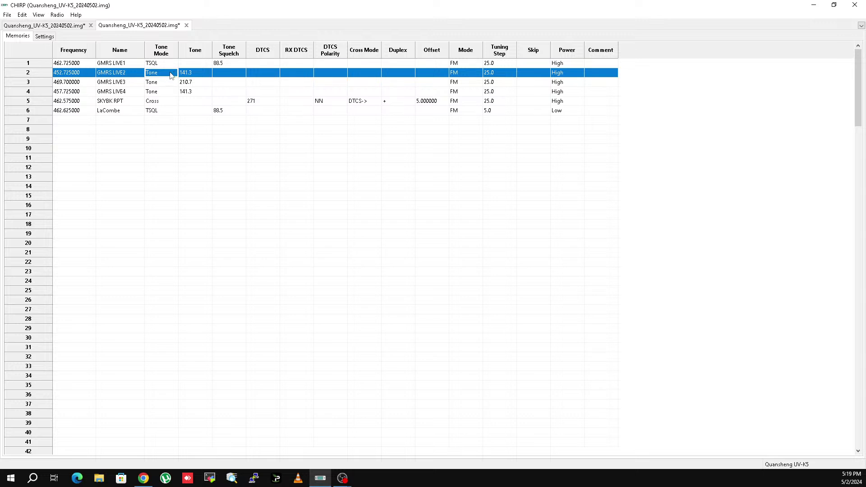
{"action": "left_click", "coordinate": [170, 75]}
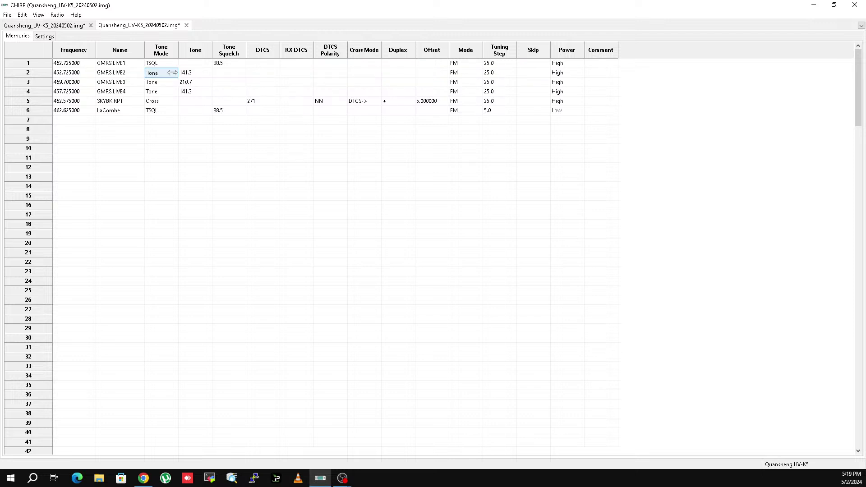
{"action": "left_click", "coordinate": [171, 74]}
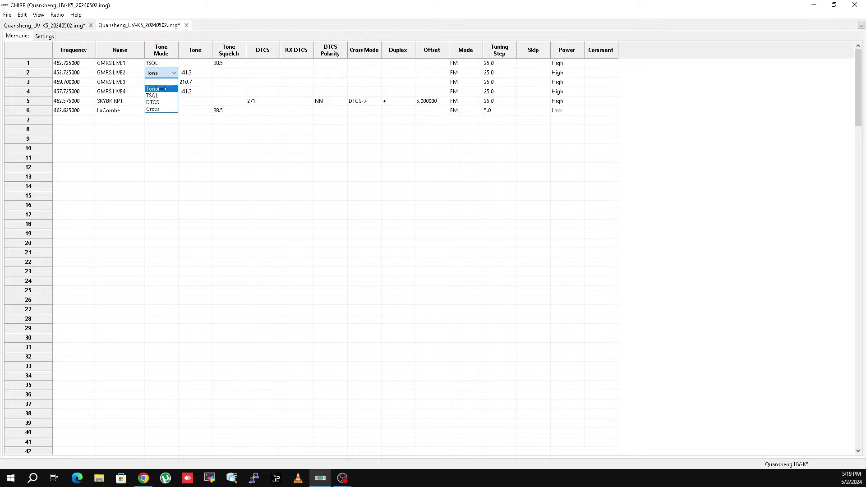
{"action": "left_click", "coordinate": [154, 96]}
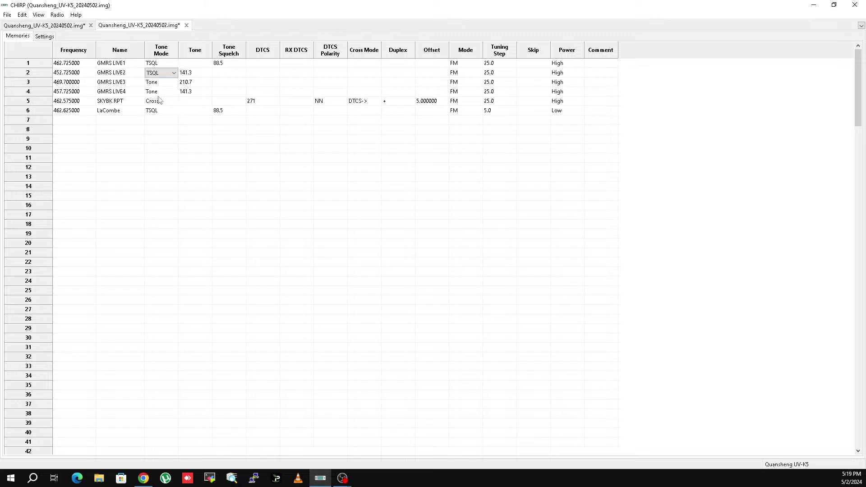
{"action": "left_click", "coordinate": [221, 74]}
{"action": "left_click", "coordinate": [236, 75]}
{"action": "left_click", "coordinate": [236, 73]}
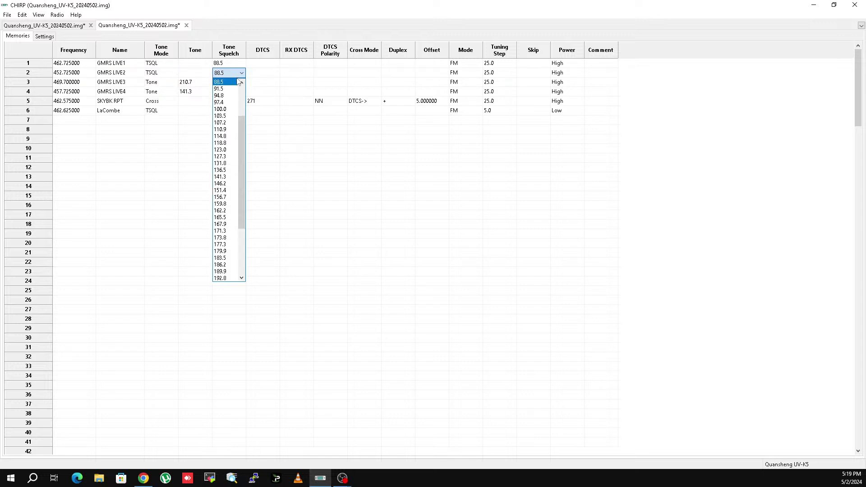
{"action": "left_click", "coordinate": [225, 176]}
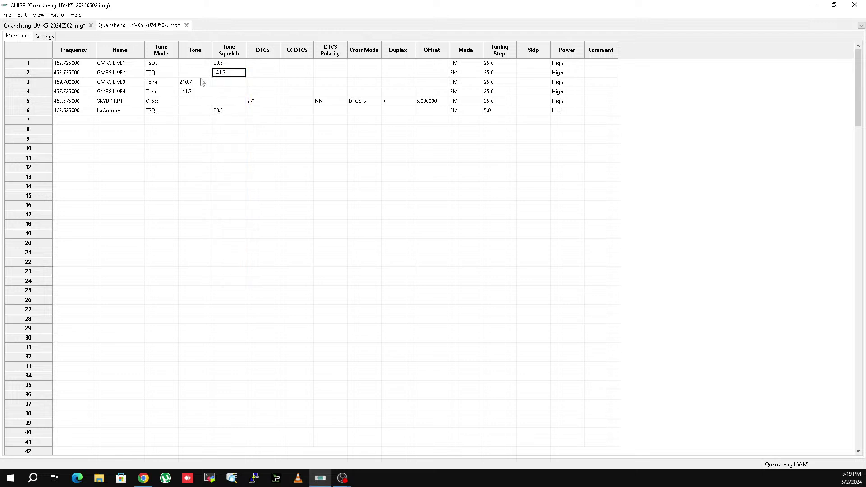
Change the tone mode of memory 3 to TSQL and set its tone squelch to 210.7
{"action": "left_click", "coordinate": [163, 86]}
{"action": "left_click", "coordinate": [175, 86]}
{"action": "left_click", "coordinate": [174, 83]}
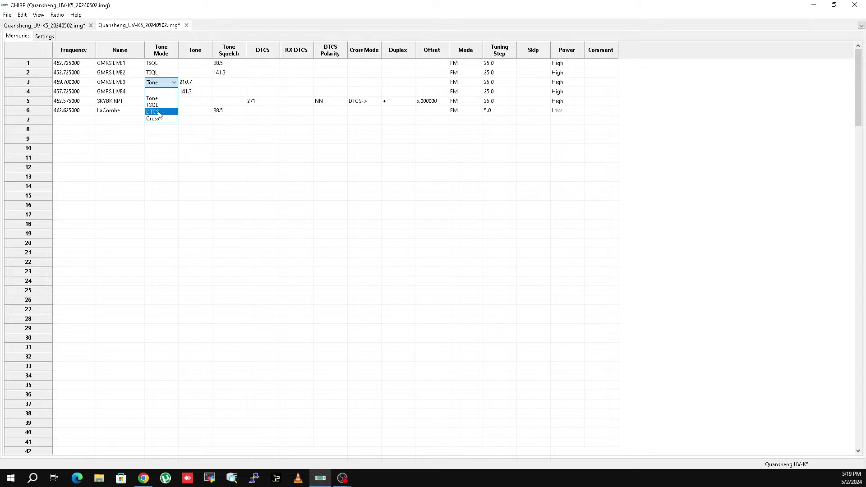
{"action": "left_click", "coordinate": [159, 106]}
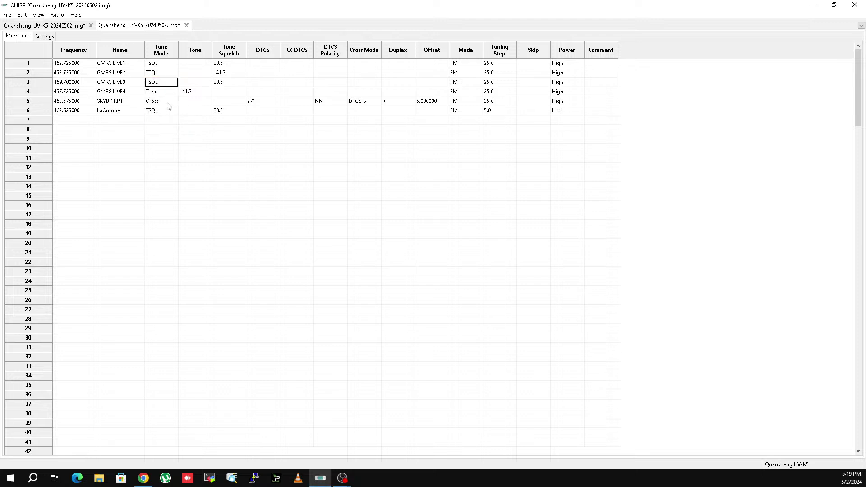
{"action": "left_click", "coordinate": [221, 84]}
{"action": "left_click", "coordinate": [222, 85]}
{"action": "left_click", "coordinate": [227, 85]}
{"action": "scroll", "coordinate": [229, 230], "scroll_direction": "down", "scroll_amount": 3}
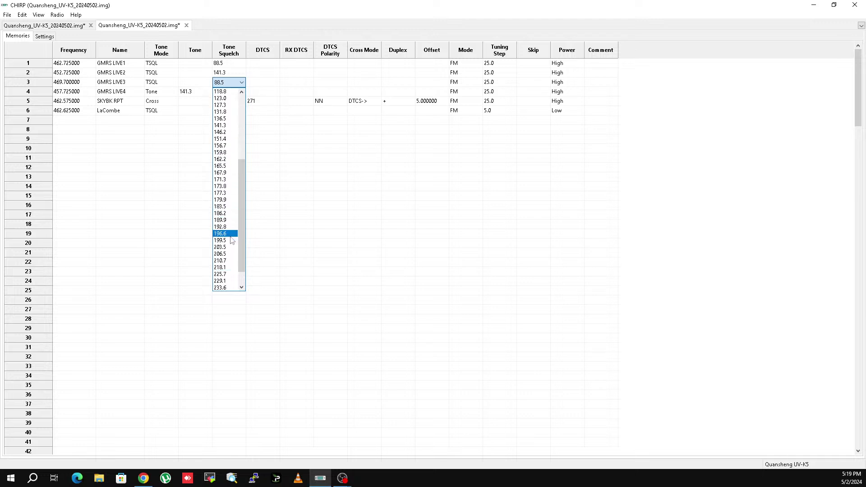
{"action": "left_click", "coordinate": [226, 260]}
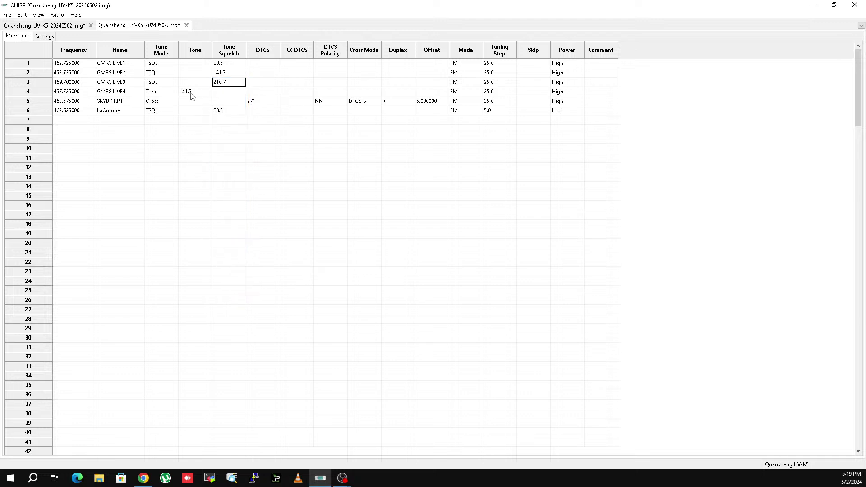
Change the tone mode of memory 4 to TSQL and set its tone squelch to 141.3
{"action": "left_click", "coordinate": [163, 94]}
{"action": "left_click", "coordinate": [164, 94]}
{"action": "left_click", "coordinate": [163, 94]}
{"action": "left_click", "coordinate": [164, 117]}
{"action": "left_click", "coordinate": [224, 93]}
{"action": "left_click", "coordinate": [224, 93]}
{"action": "left_click", "coordinate": [242, 93]}
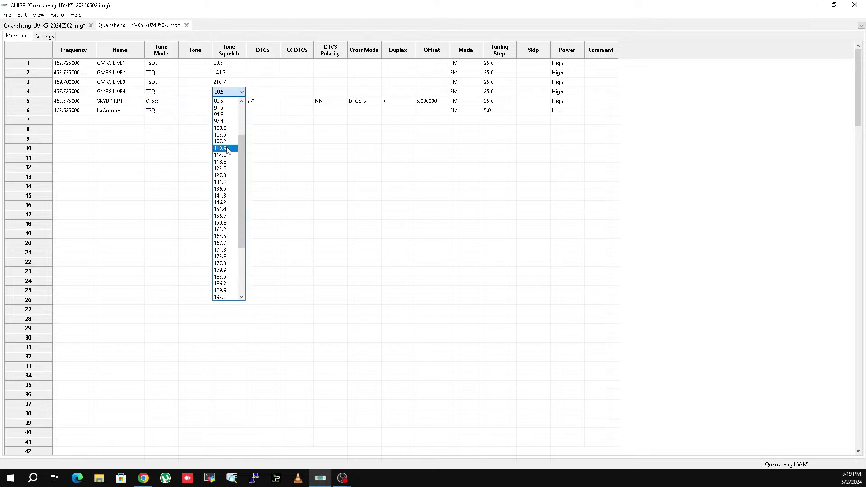
{"action": "left_click", "coordinate": [222, 197]}
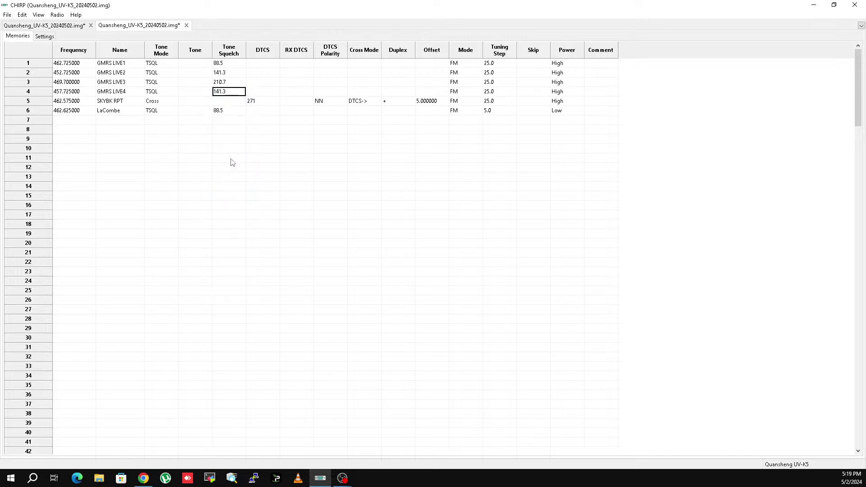
Set the tone squelch of the LaCombe repeater in memory 6 to 162.2
{"action": "left_click", "coordinate": [222, 112]}
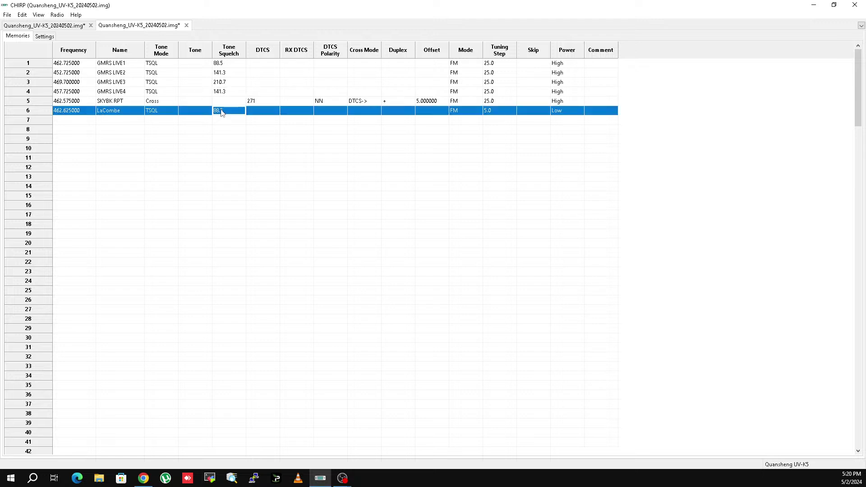
{"action": "left_click", "coordinate": [228, 113]}
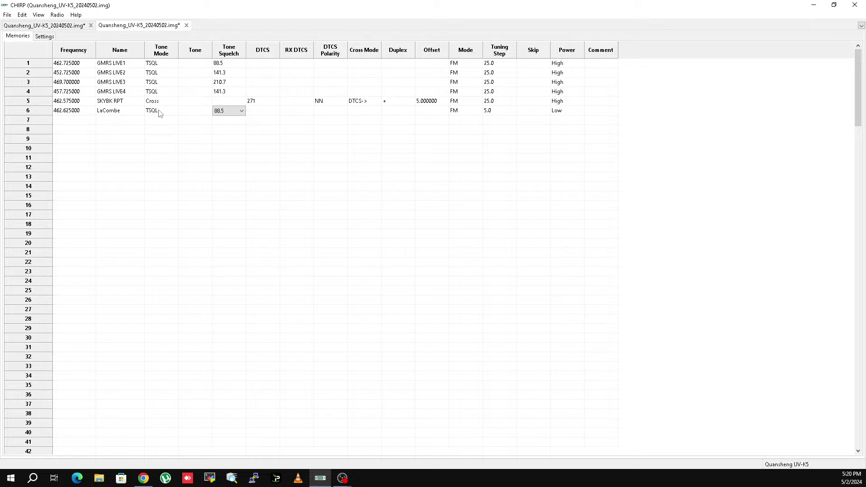
{"action": "left_click", "coordinate": [242, 112]}
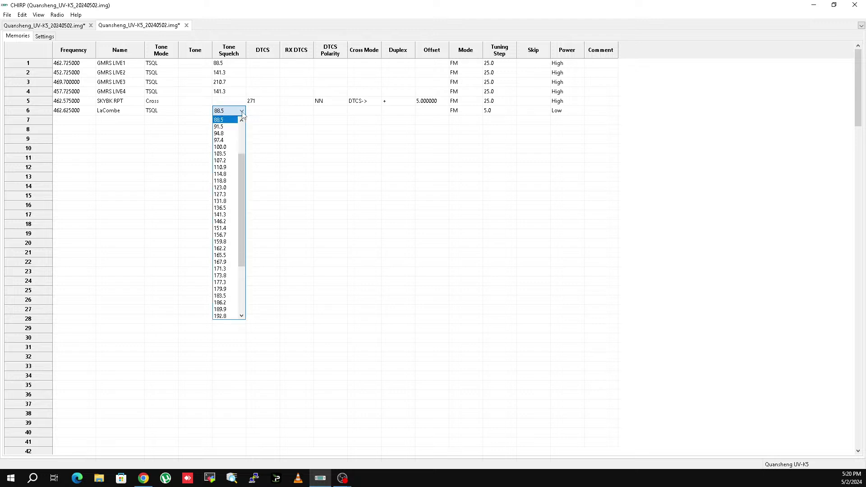
{"action": "left_click", "coordinate": [227, 249]}
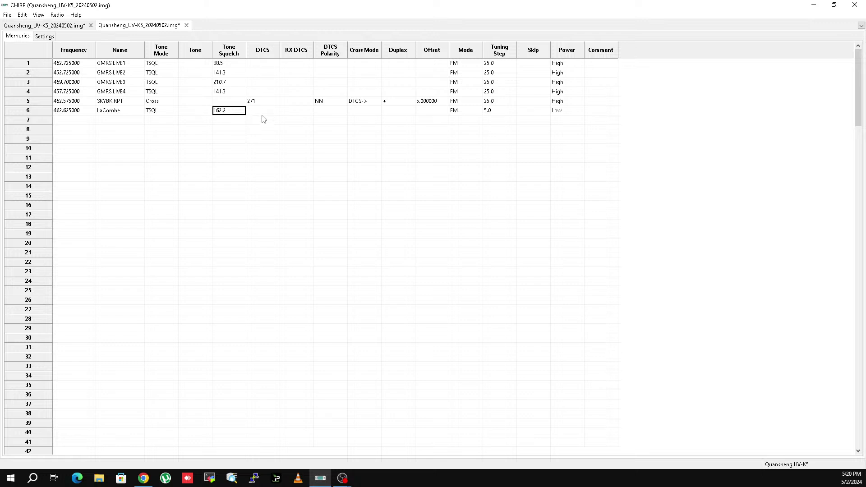
Set the duplex of memory 6 to + with an offset of 5 MHz
{"action": "left_click", "coordinate": [390, 115]}
{"action": "left_click", "coordinate": [408, 115]}
{"action": "left_click", "coordinate": [409, 111]}
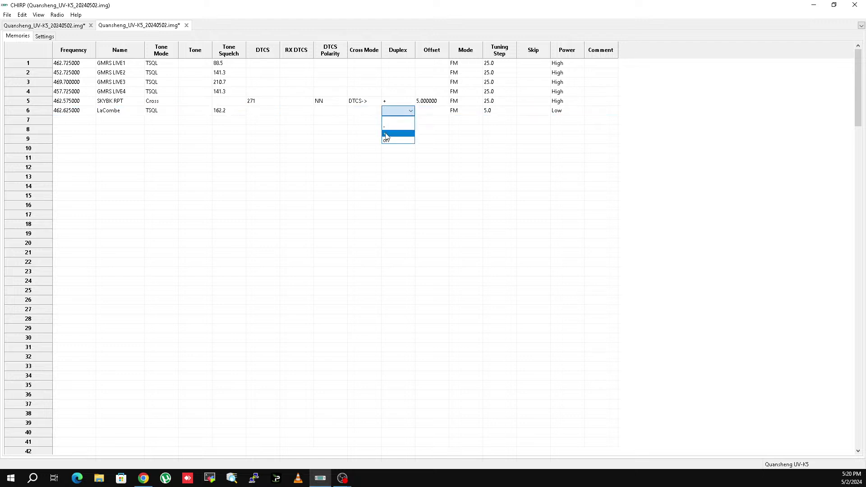
{"action": "left_click", "coordinate": [386, 134]}
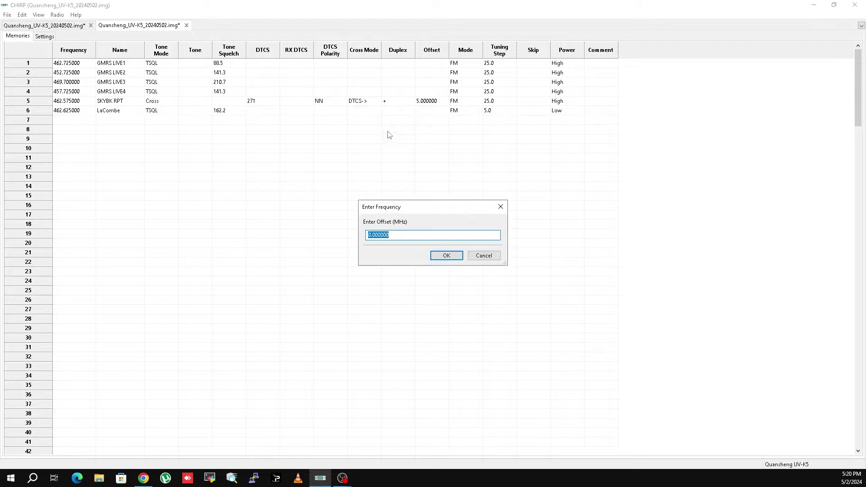
{"action": "left_click", "coordinate": [370, 234]}
{"action": "type", "text": "5"}
{"action": "left_click", "coordinate": [443, 257]}
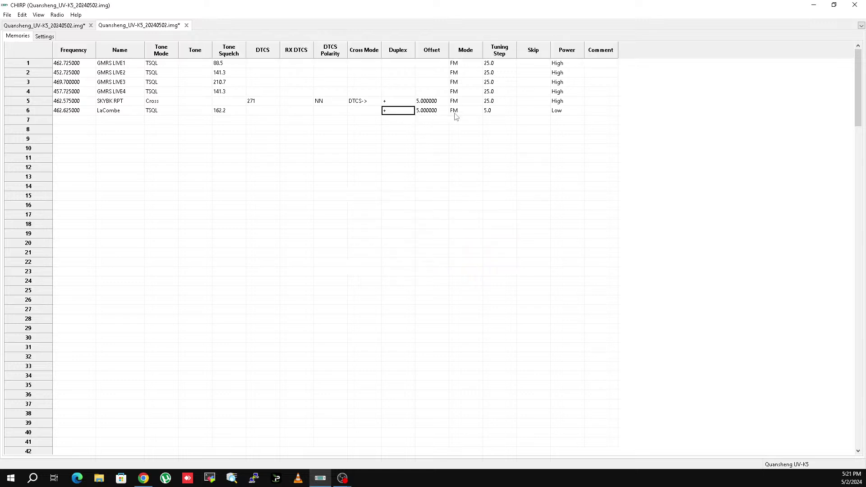
Set the tuning step of memory 6 to 25.0 and its power to High
{"action": "left_click", "coordinate": [499, 114]}
{"action": "left_click", "coordinate": [510, 113]}
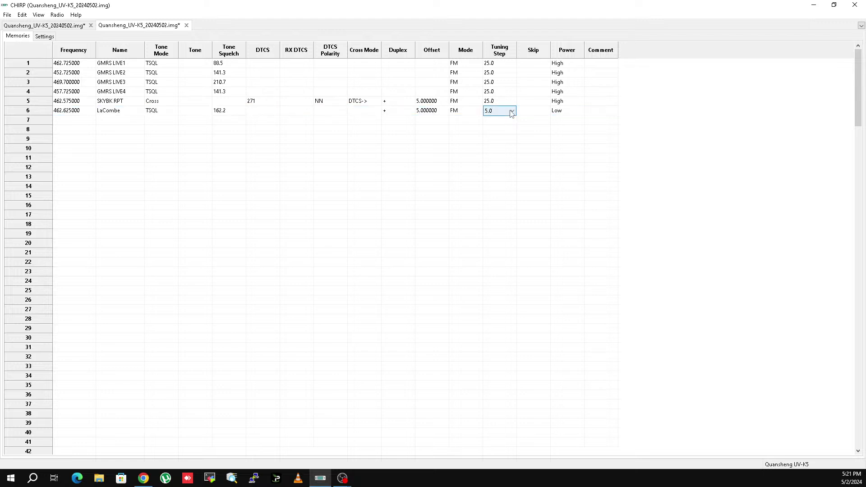
{"action": "left_click", "coordinate": [512, 112]}
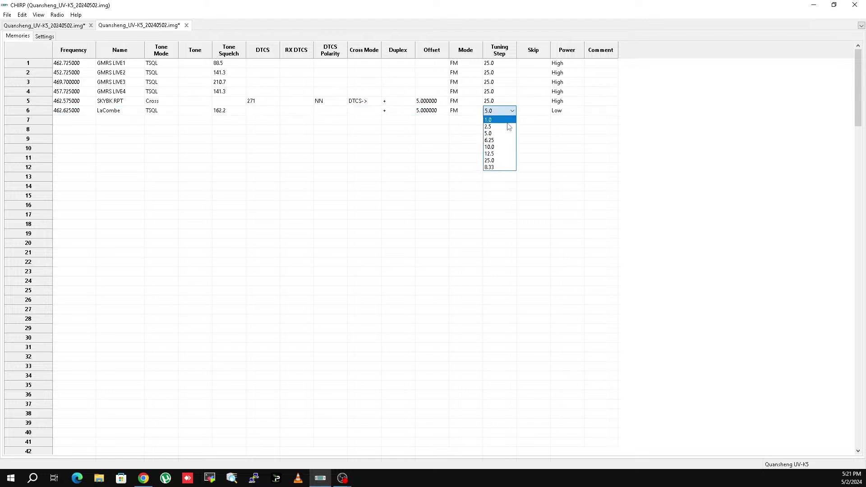
{"action": "left_click", "coordinate": [493, 161]}
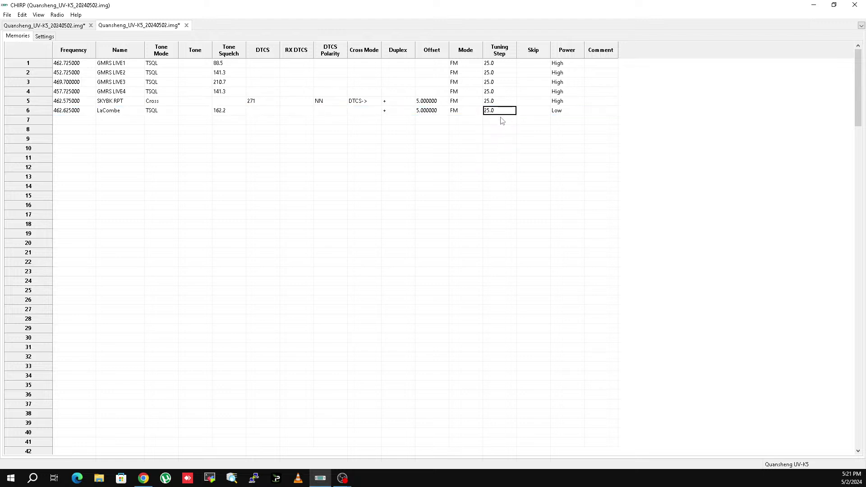
{"action": "left_click", "coordinate": [570, 114]}
{"action": "left_click", "coordinate": [577, 114]}
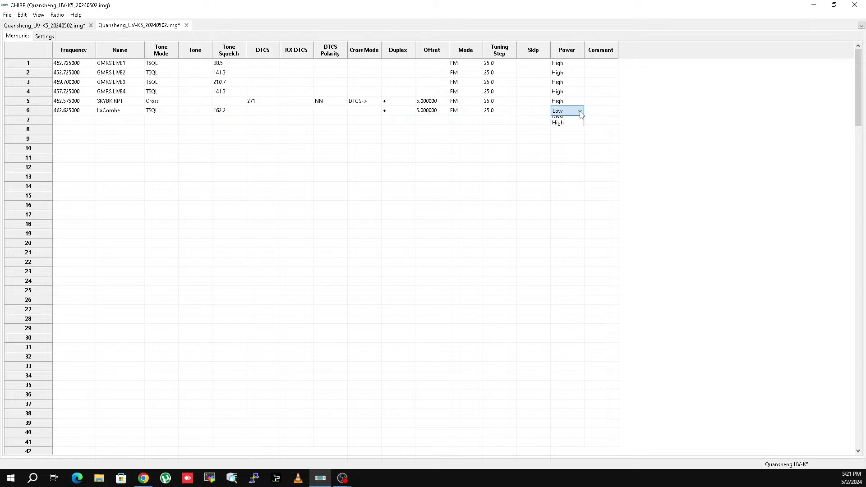
{"action": "left_click", "coordinate": [559, 127]}
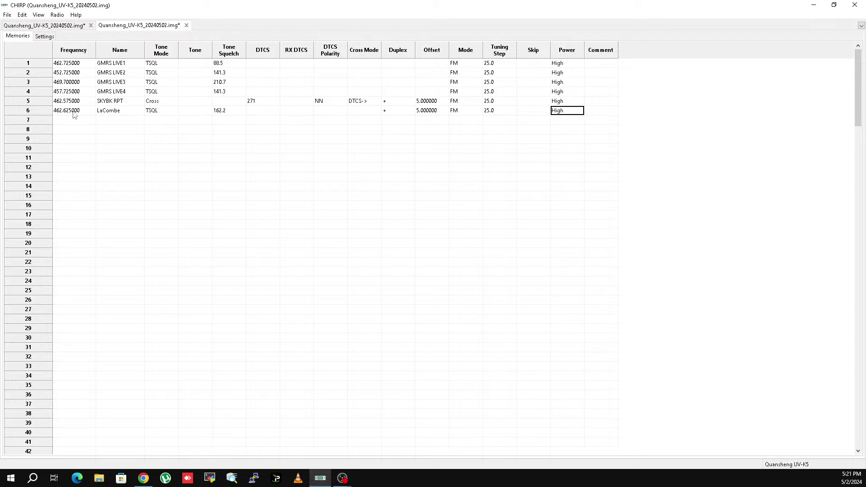
Enter the frequency 462.600000 in memory 7 and name the channel CCC600
{"action": "left_click", "coordinate": [64, 123]}
{"action": "type", "text": "CC"}
{"action": "key", "text": "BackSpace"}
{"action": "key", "text": "BackSpace"}
{"action": "type", "text": "462.6000"}
{"action": "left_click", "coordinate": [104, 121]}
{"action": "type", "text": "CCC600"}
Set the tone mode of memory 7 to TSQL and its tone squelch to 114.8
{"action": "left_click", "coordinate": [151, 122]}
{"action": "left_click", "coordinate": [163, 122]}
{"action": "left_click", "coordinate": [171, 122]}
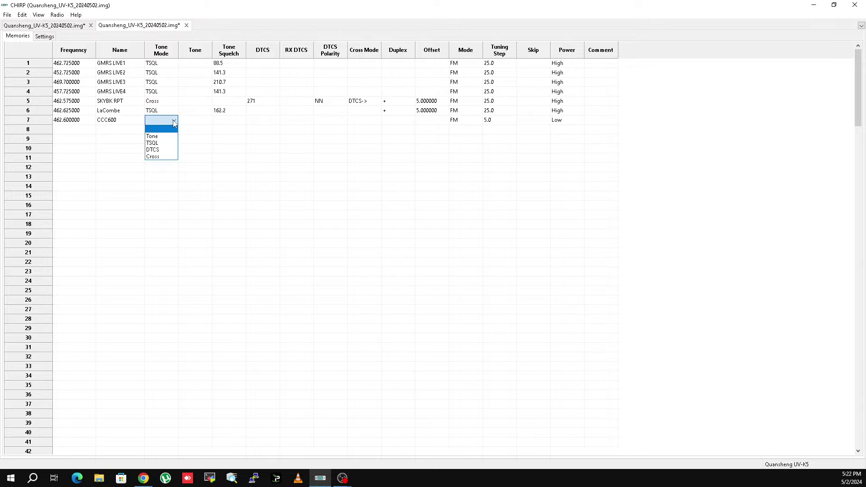
{"action": "left_click", "coordinate": [154, 143]}
{"action": "left_click", "coordinate": [229, 124]}
{"action": "left_click", "coordinate": [233, 124]}
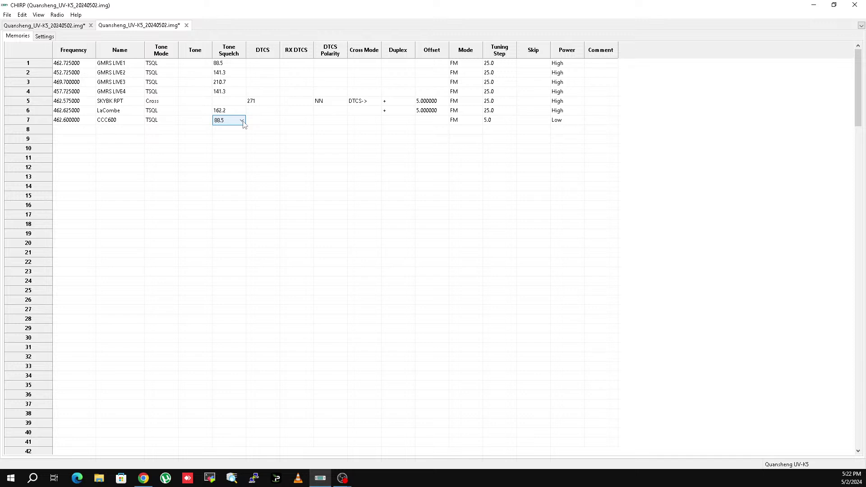
{"action": "left_click", "coordinate": [242, 120]}
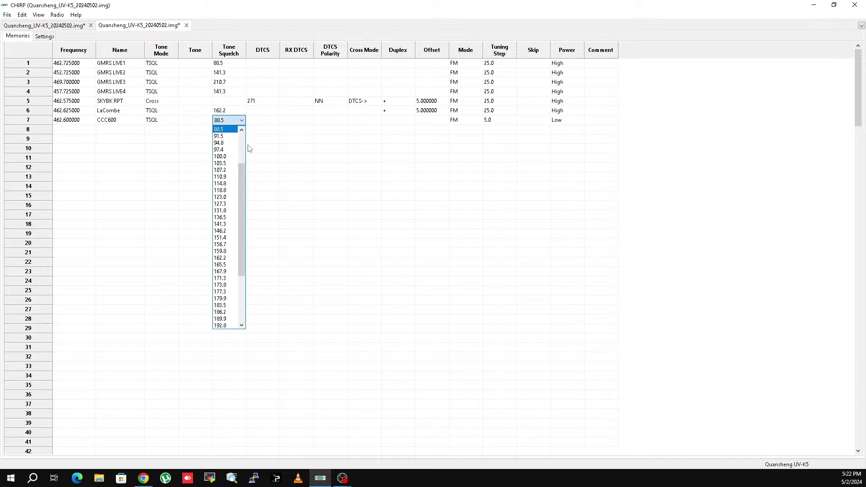
{"action": "left_click", "coordinate": [222, 184]}
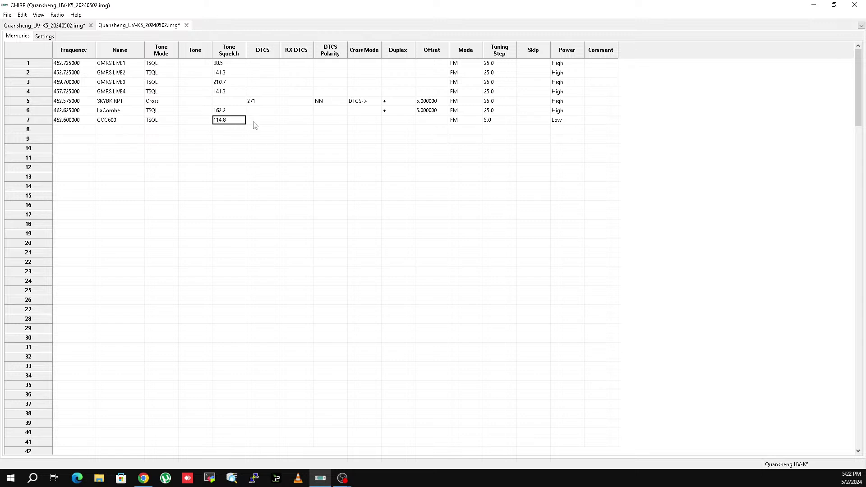
{"action": "left_click", "coordinate": [331, 123]}
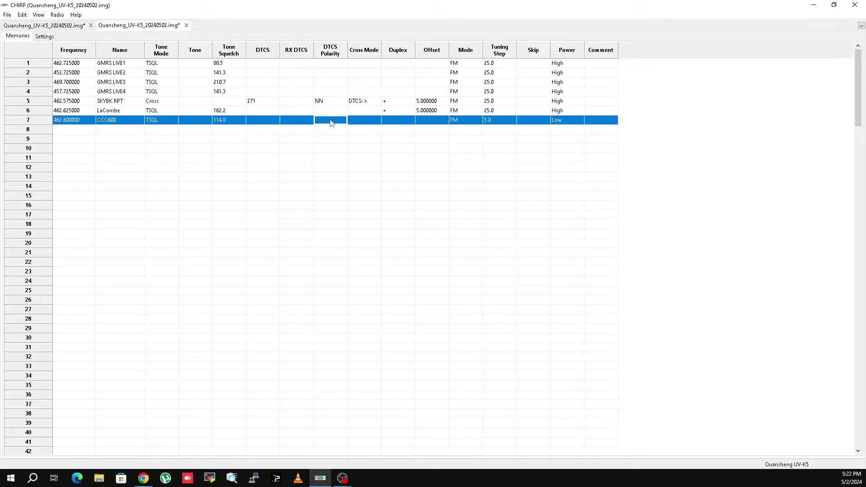
{"action": "left_click", "coordinate": [332, 92]}
{"action": "left_click", "coordinate": [331, 102]}
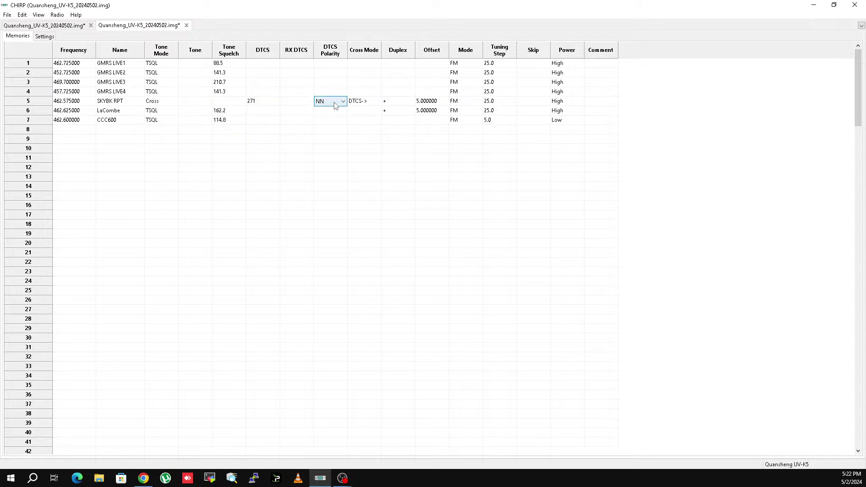
{"action": "left_click", "coordinate": [342, 102]}
{"action": "left_click", "coordinate": [342, 109]}
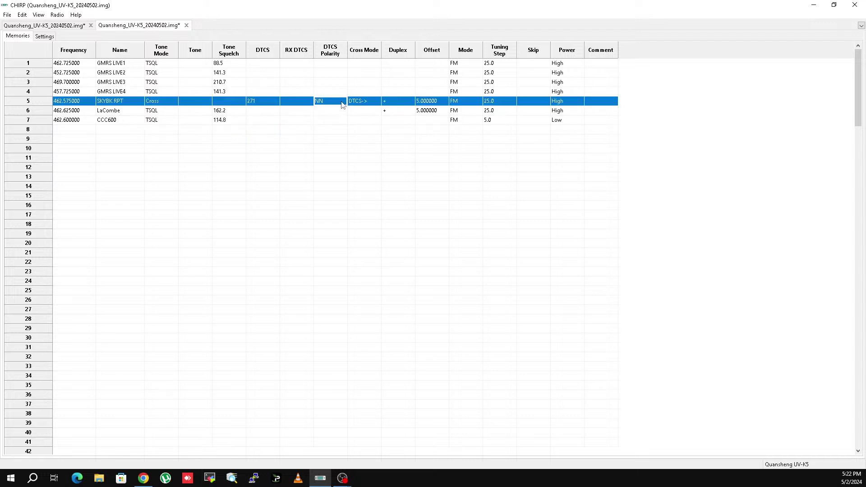
{"action": "left_click", "coordinate": [330, 123]}
{"action": "left_click", "coordinate": [334, 121]}
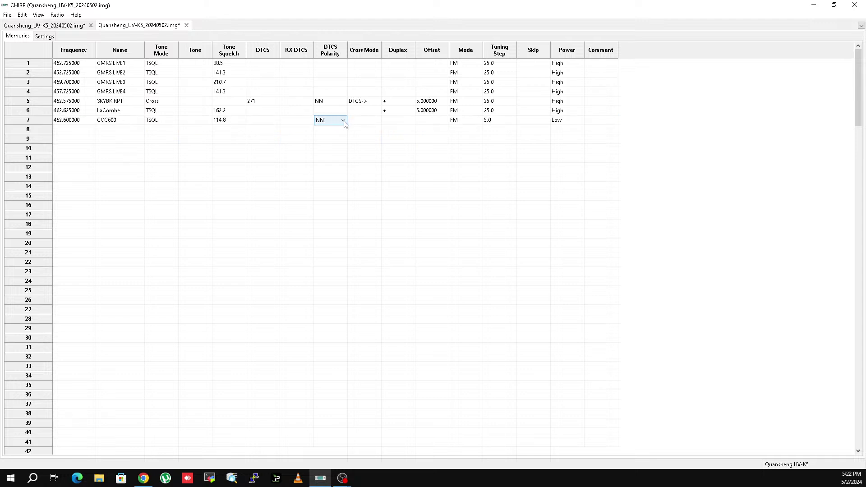
{"action": "left_click", "coordinate": [353, 123]}
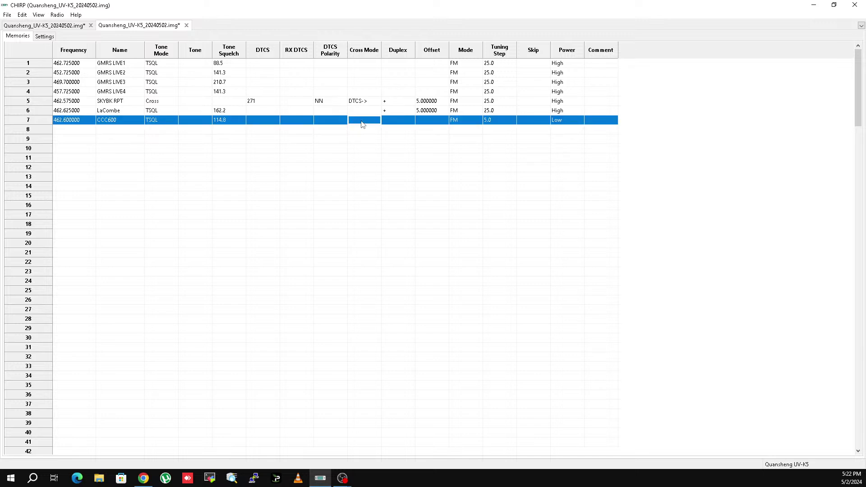
{"action": "left_click", "coordinate": [367, 121]}
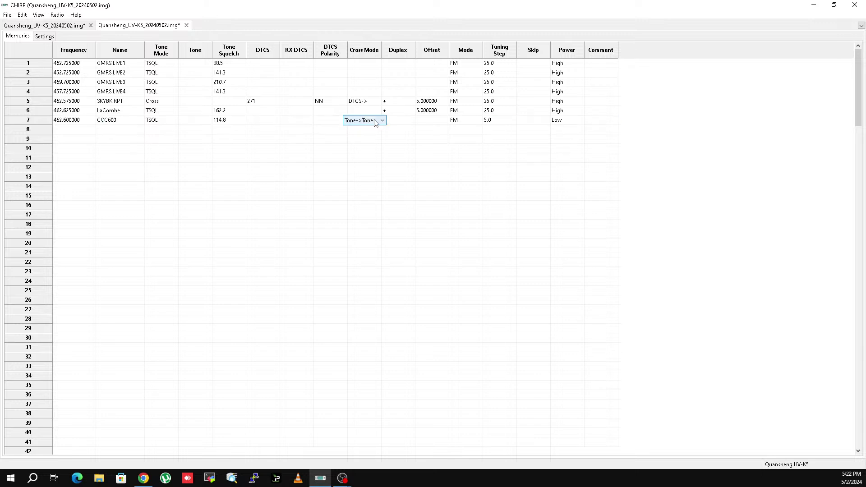
{"action": "left_click", "coordinate": [397, 125]}
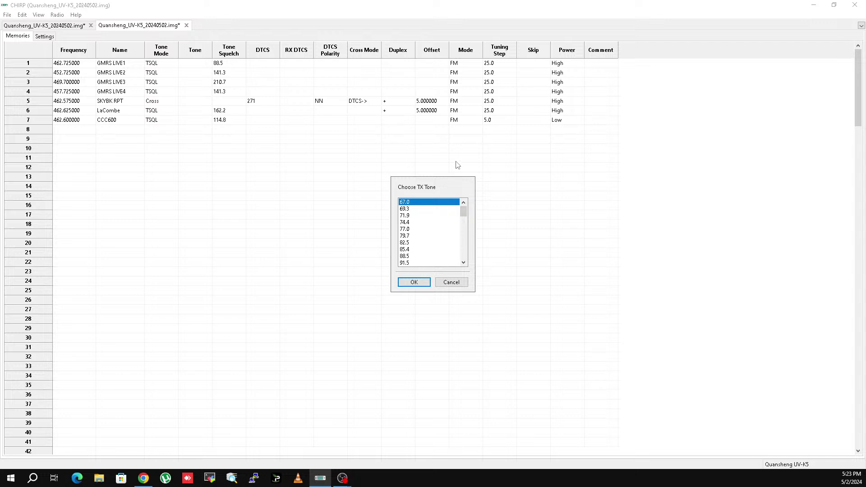
{"action": "left_click", "coordinate": [460, 282]}
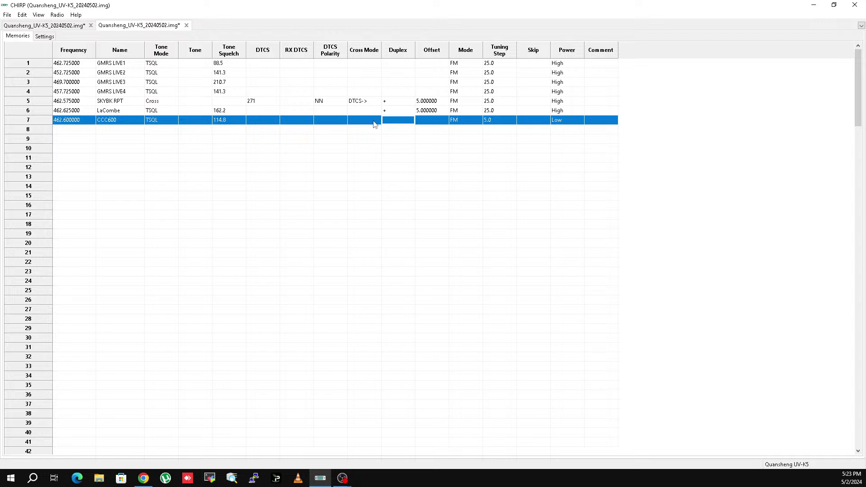
Set the duplex of memory 7 to + with an offset of 5 MHz
{"action": "left_click", "coordinate": [396, 124]}
{"action": "left_click", "coordinate": [409, 121]}
{"action": "left_click", "coordinate": [387, 143]}
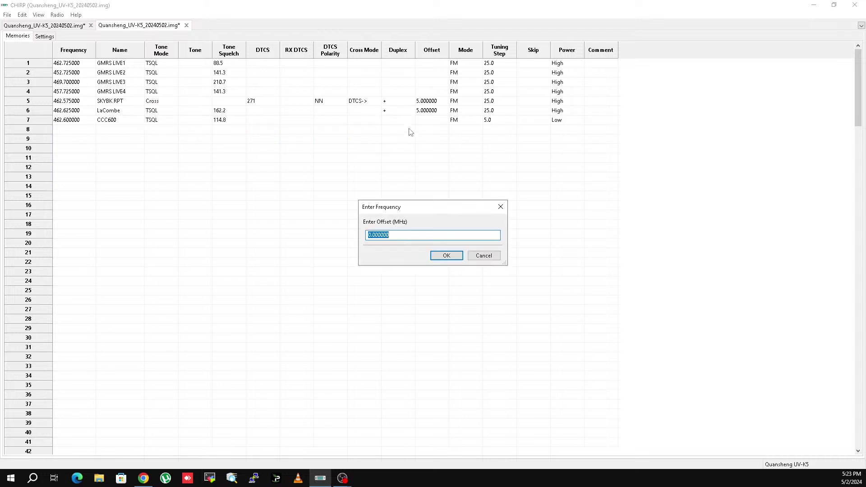
{"action": "left_click", "coordinate": [371, 235]}
{"action": "left_click_drag", "start_coordinate": [371, 234], "coordinate": [359, 235]}
{"action": "type", "text": "5"}
{"action": "left_click", "coordinate": [447, 256]}
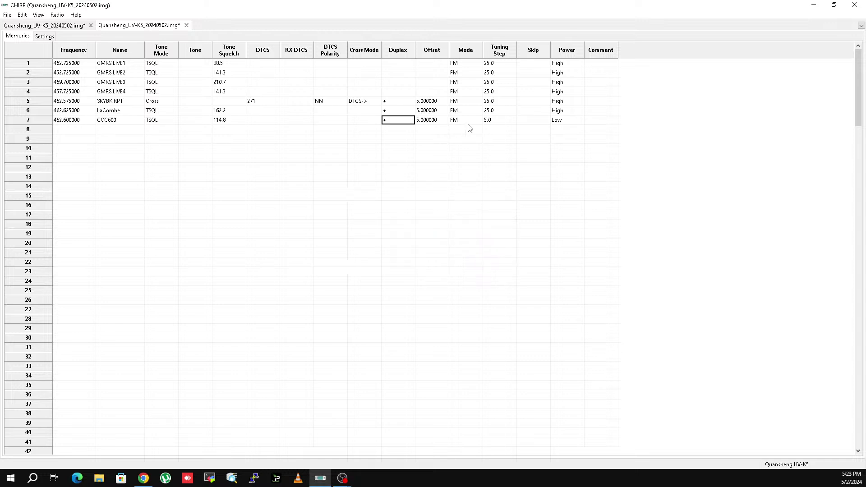
Set the tuning step of memory 7 to 25.0 and its power to High
{"action": "left_click", "coordinate": [492, 121]}
{"action": "left_click", "coordinate": [505, 121]}
{"action": "left_click", "coordinate": [512, 123]}
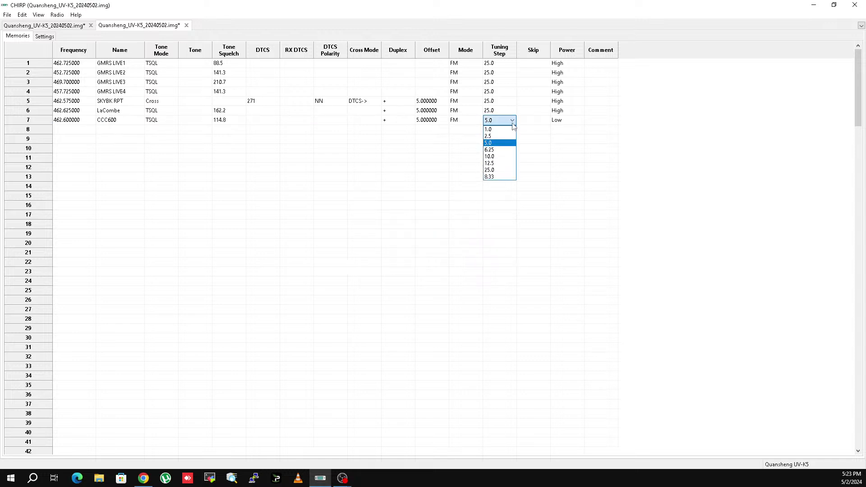
{"action": "left_click", "coordinate": [491, 170]}
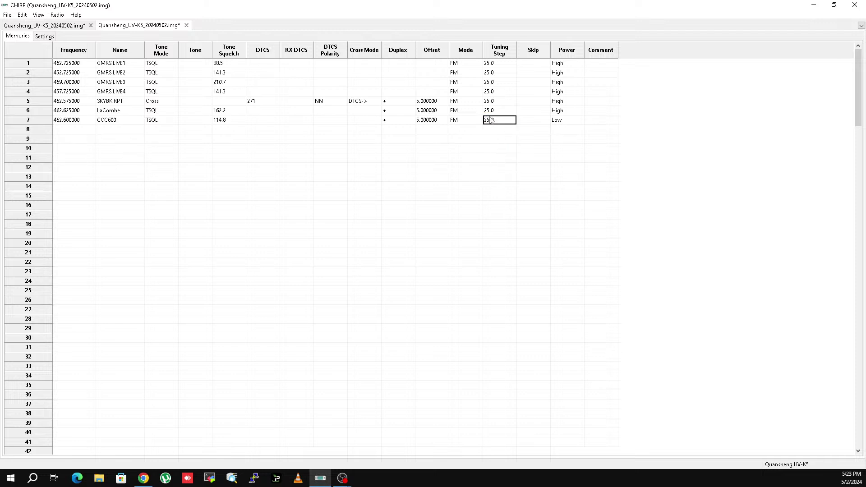
{"action": "left_click", "coordinate": [558, 123]}
{"action": "left_click", "coordinate": [577, 121]}
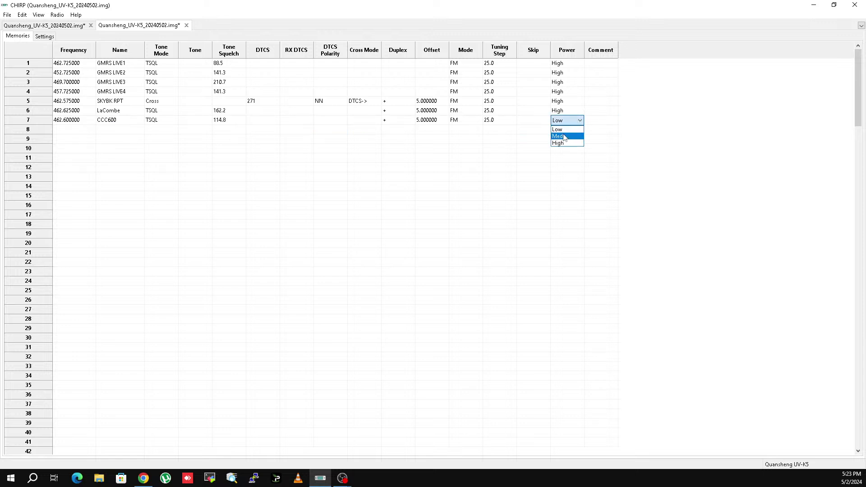
{"action": "left_click", "coordinate": [561, 144]}
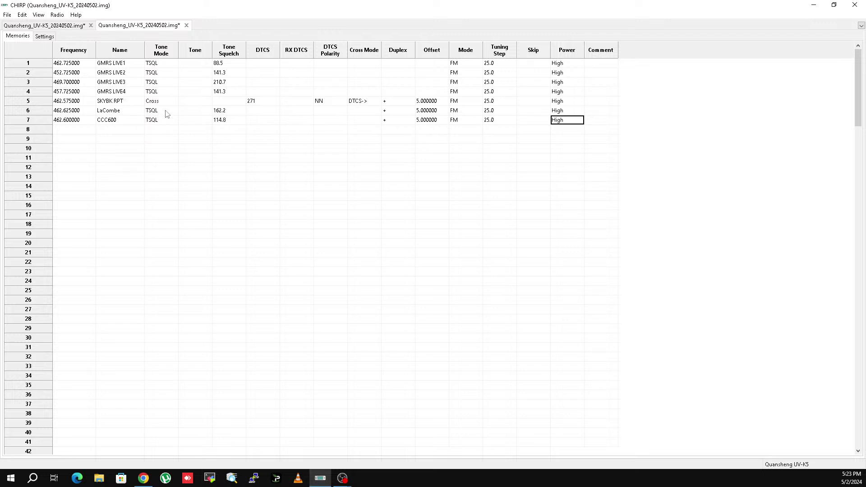
Change the tone squelch of memory 1, GMRS LIVE1, to 156.7
{"action": "left_click", "coordinate": [220, 66]}
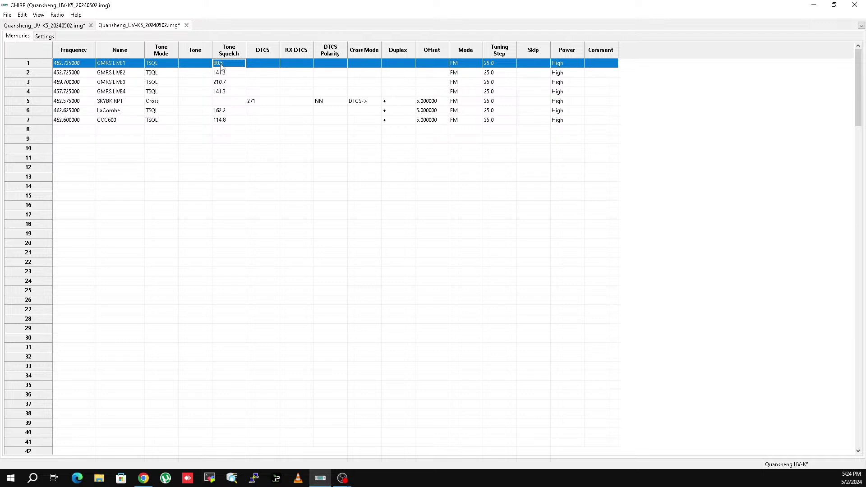
{"action": "left_click", "coordinate": [227, 66]}
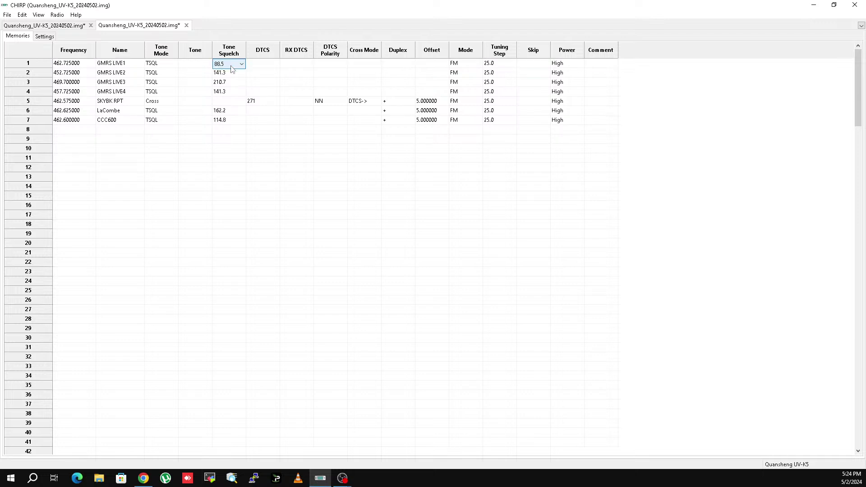
{"action": "key", "text": "Tab"}
{"action": "left_click", "coordinate": [243, 67]}
{"action": "left_click", "coordinate": [242, 66]}
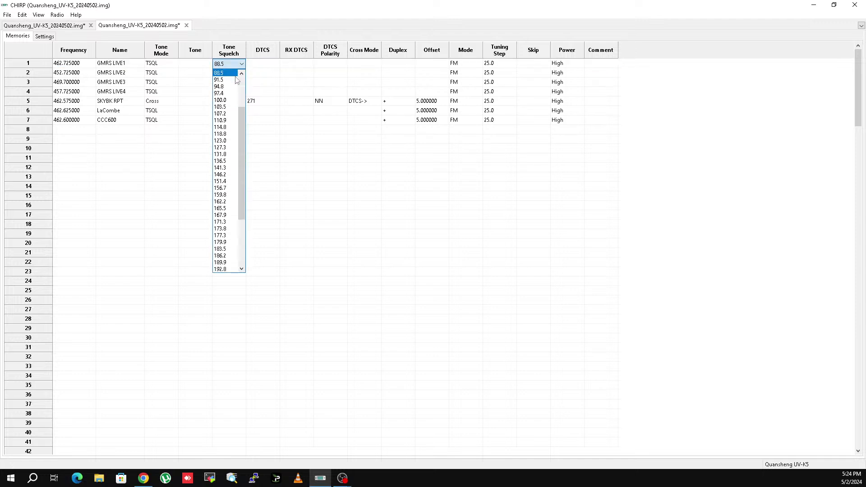
{"action": "left_click", "coordinate": [221, 189]}
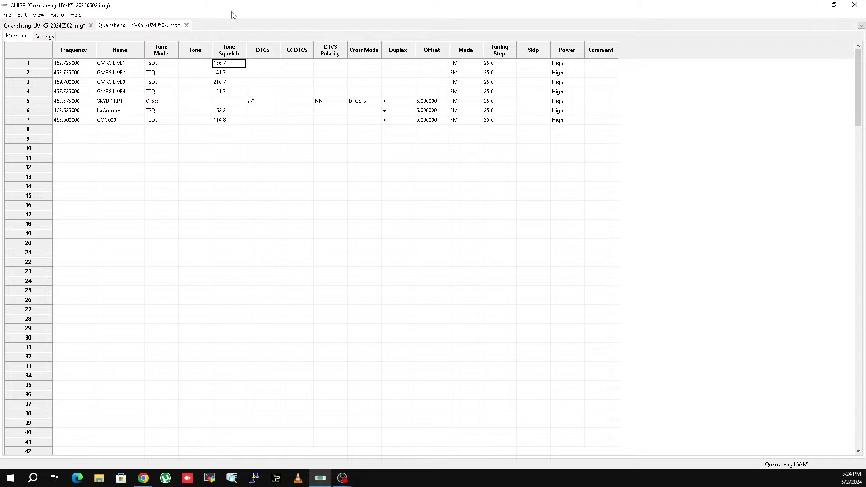
{"action": "left_click", "coordinate": [8, 16]}
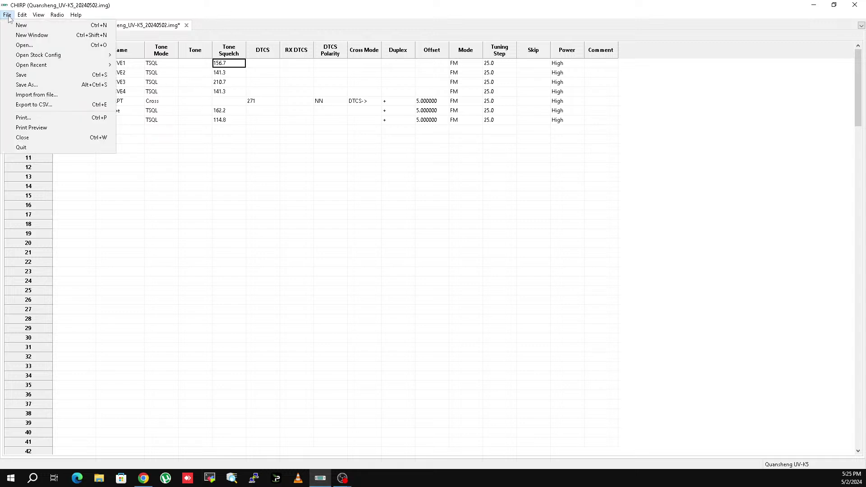
{"action": "left_click", "coordinate": [26, 85]}
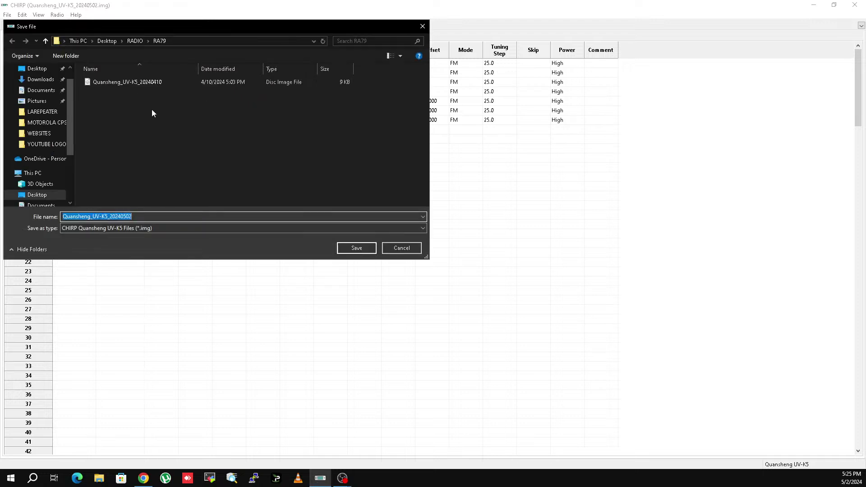
{"action": "left_click", "coordinate": [144, 217]}
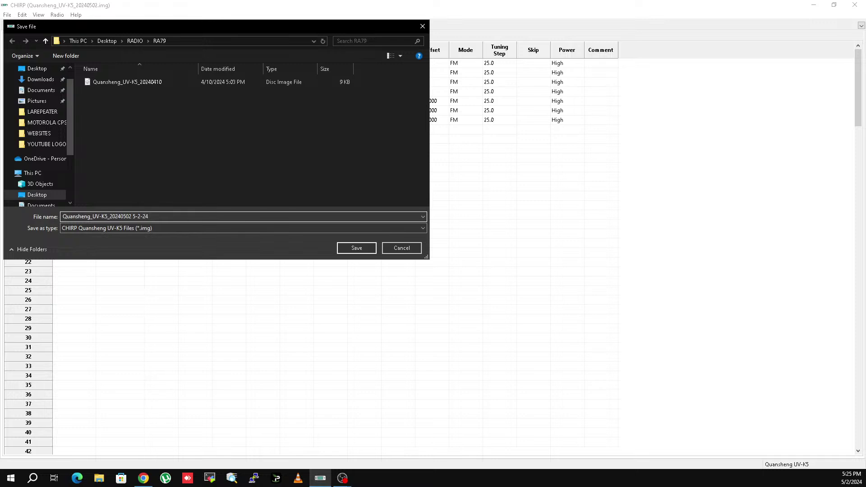
{"action": "left_click", "coordinate": [359, 250]}
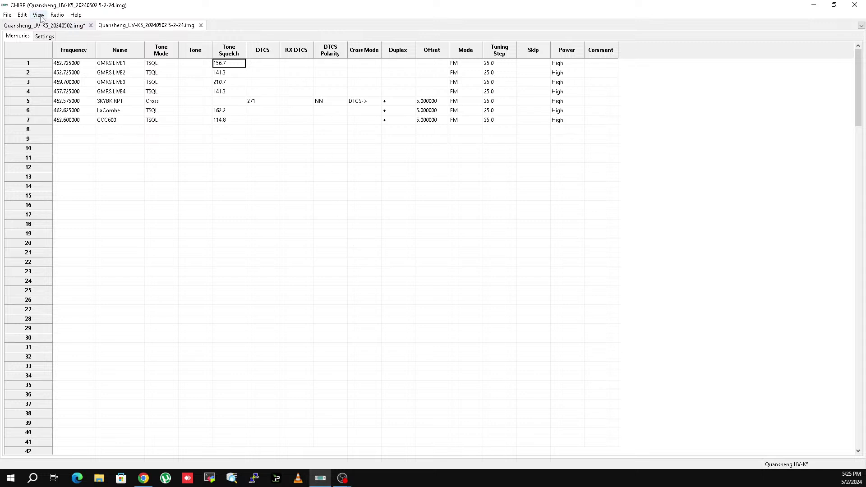
Upload the programmed memories to the Quansheng UV-K5 through port COM4, accepting the upload instructions
{"action": "left_click", "coordinate": [57, 15]}
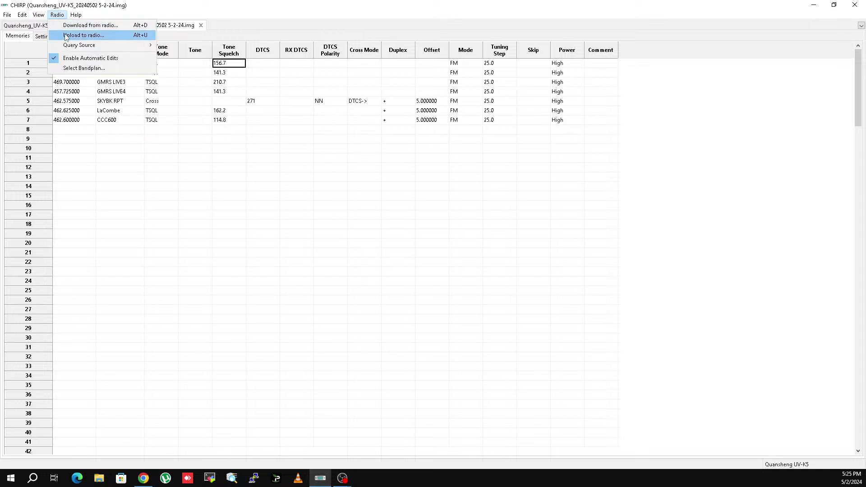
{"action": "left_click", "coordinate": [84, 36]}
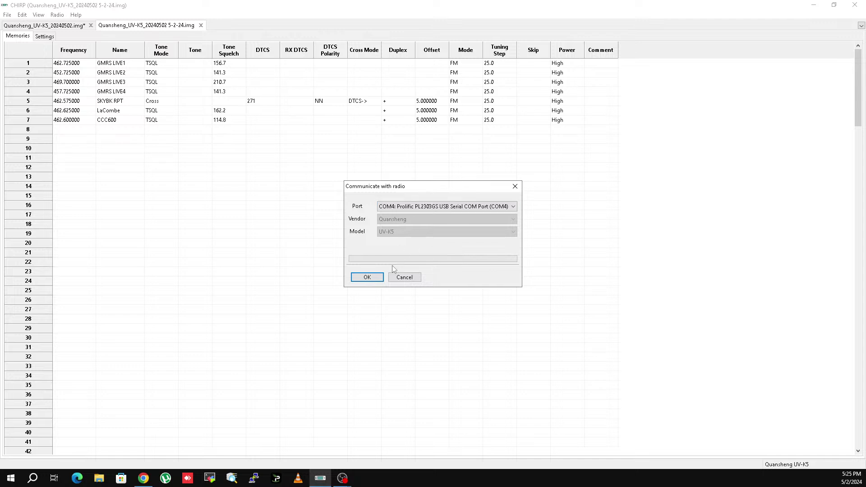
{"action": "left_click", "coordinate": [368, 277]}
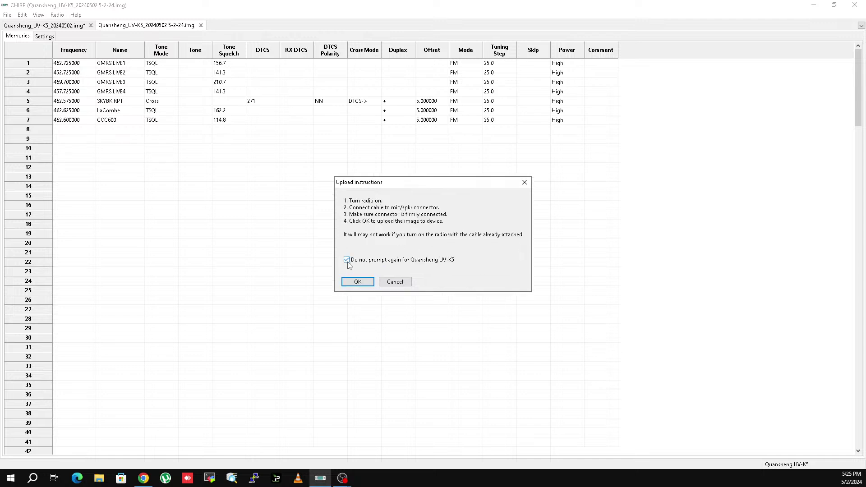
{"action": "left_click", "coordinate": [357, 281]}
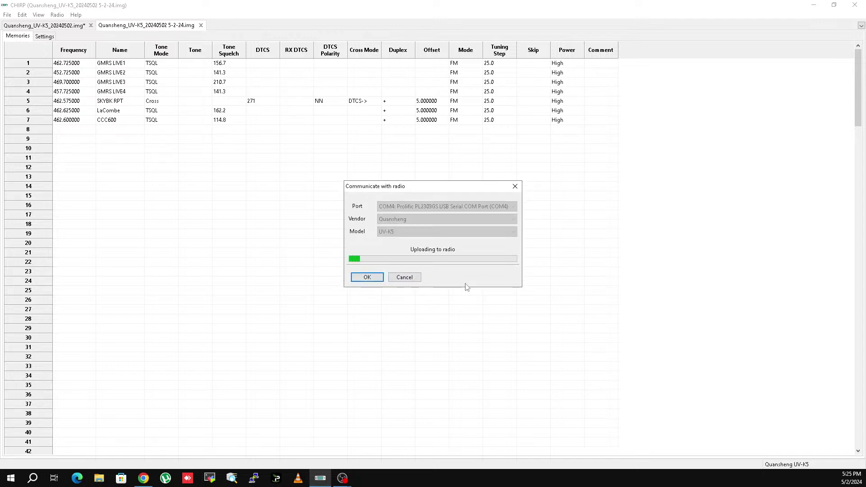